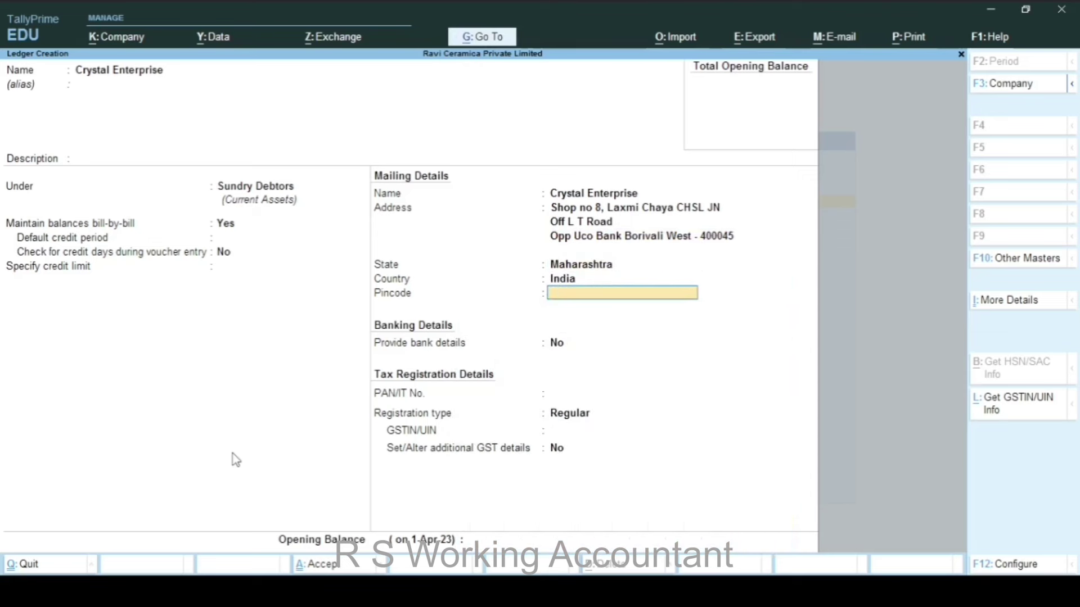
Step: Enter the pincode in the Crystal Enterprise ledger, leaving bank details off, PAN blank and the registration type Regular
text(400045)
key(Return)
key(Return)
key(Return)
key(Return)
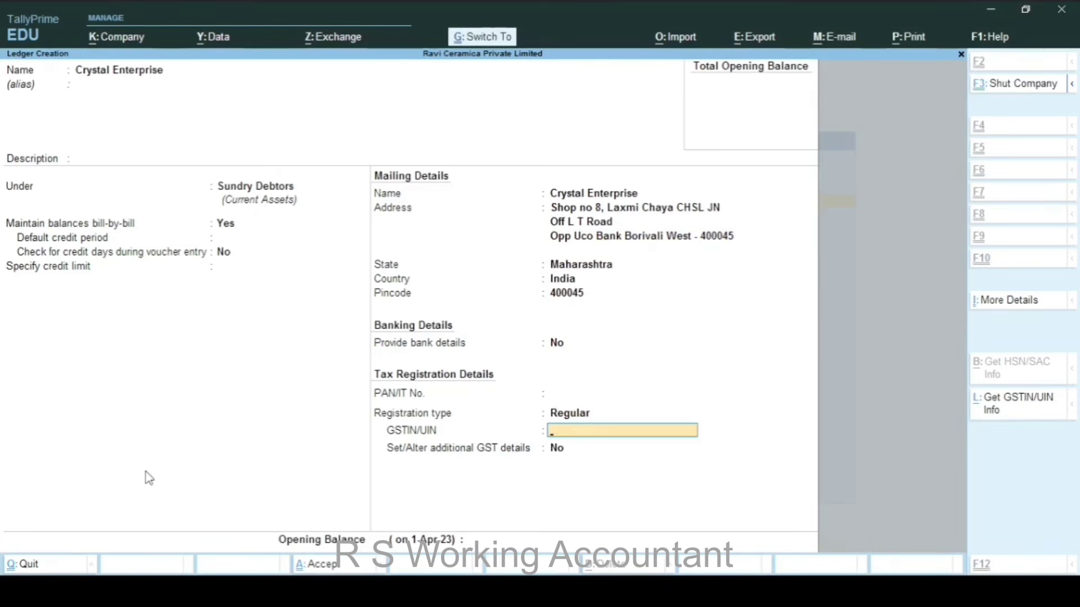
Step: Paste the customer's GSTIN/UIN, leave additional GST details at No and save the Crystal Enterprise ledger
key(ctrl+alt+v)
key(Return)
key(Return)
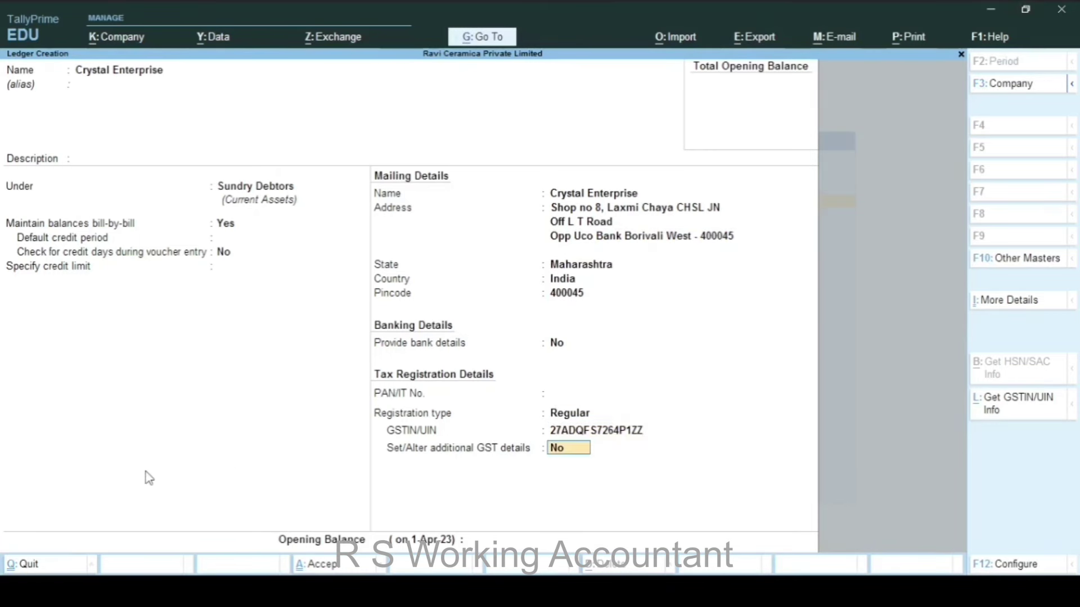
key(Return)
key(Return)
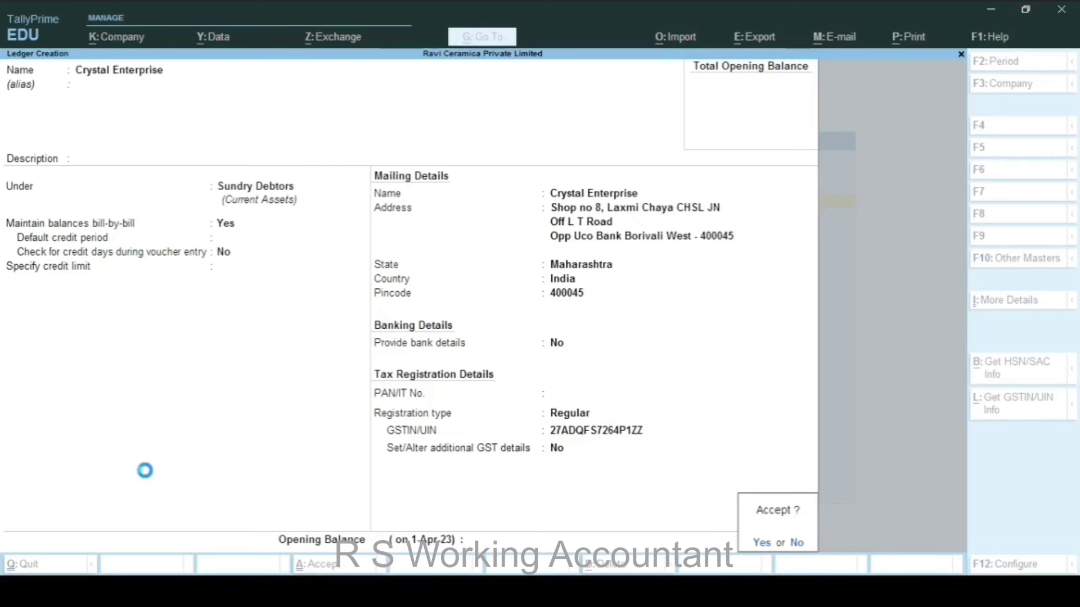
key(Return)
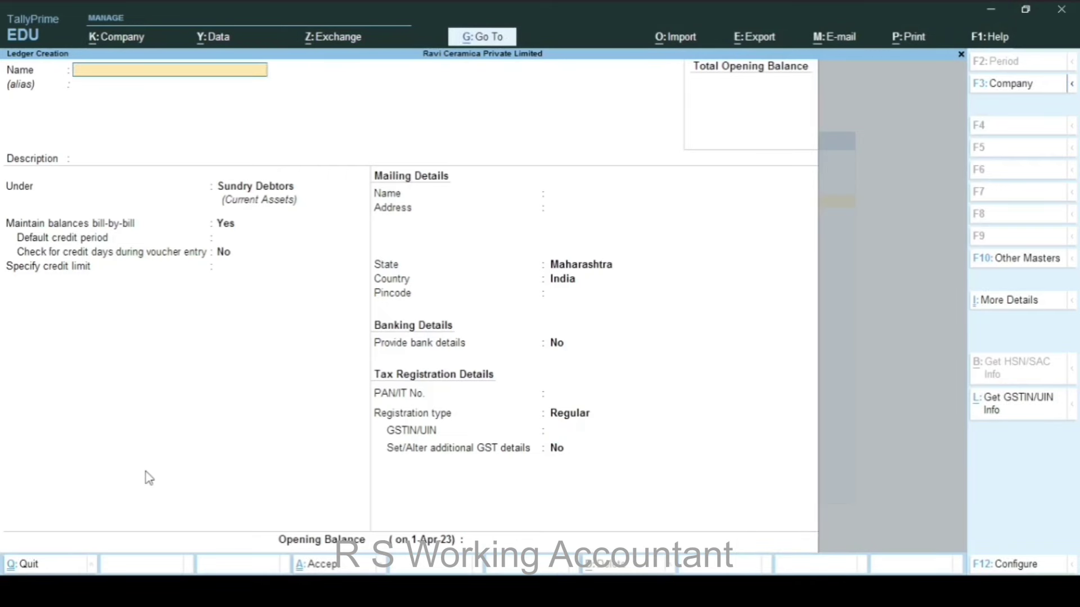
Step: Leave master creation and open a new sales voucher
key(Escape)
key(Return)
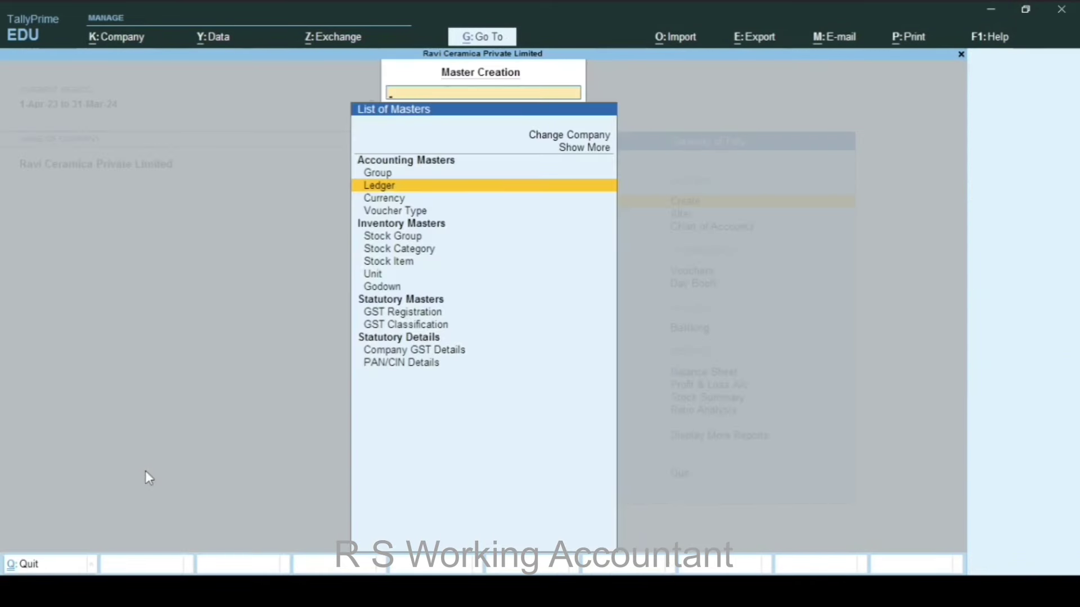
key(Escape)
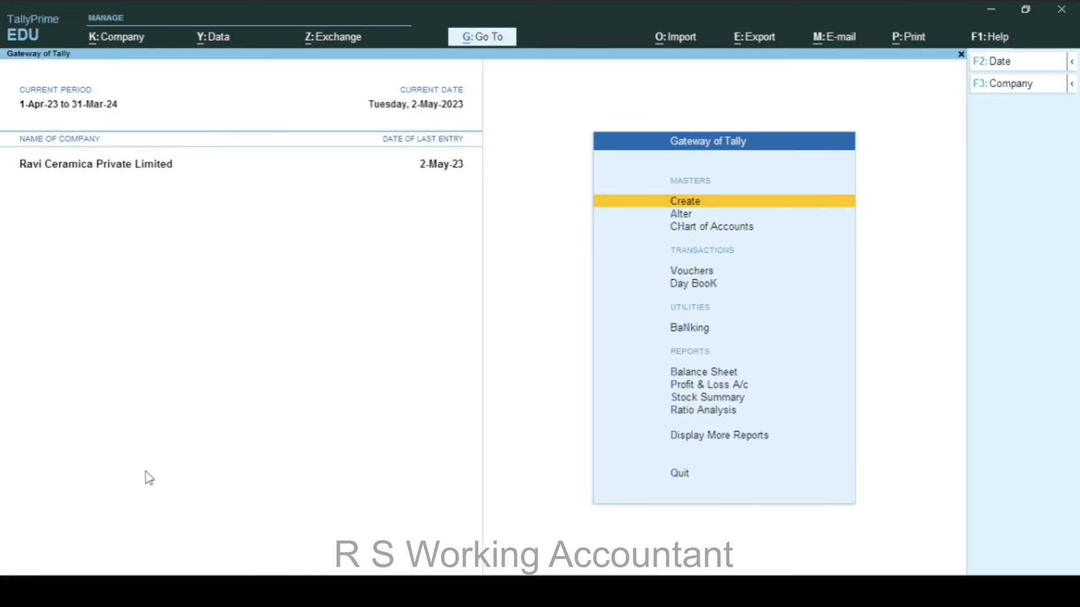
key(v)
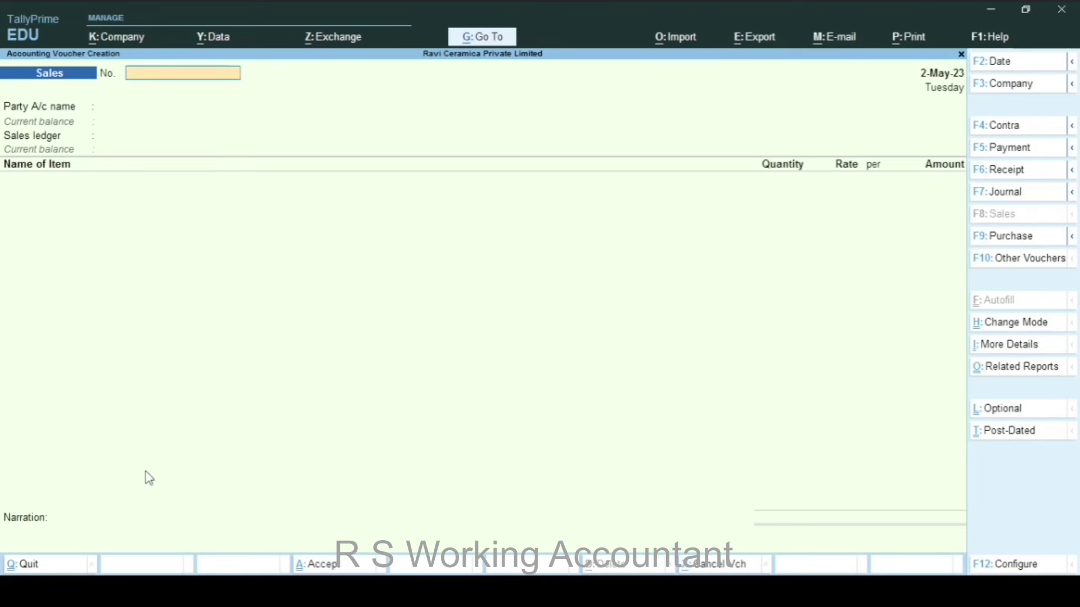
Step: Set the sales voucher date to 1/6/23
key(F2)
text(1)
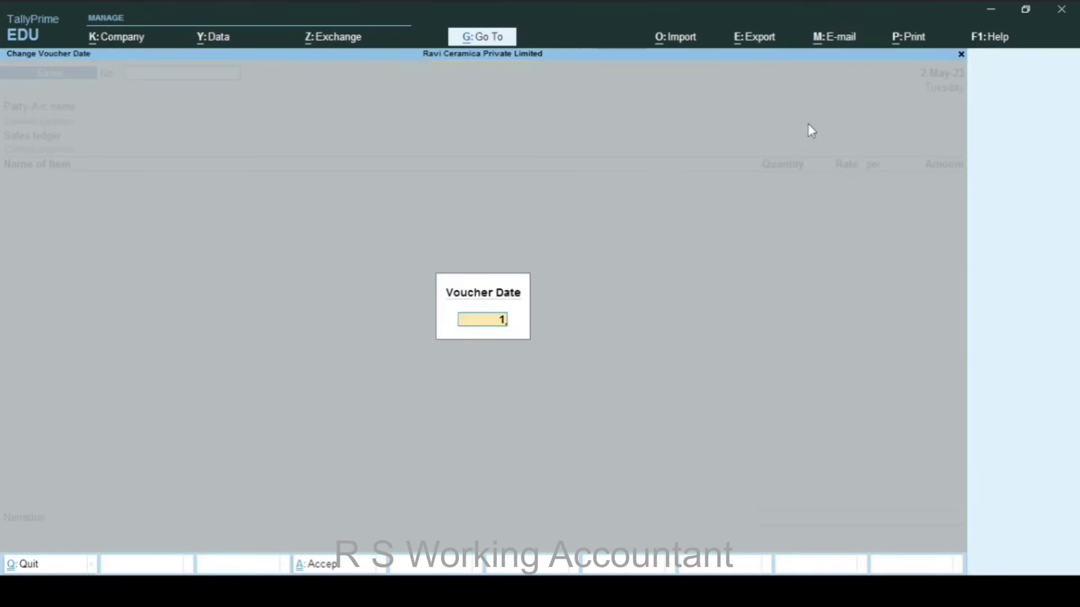
text(/6/23)
key(Return)
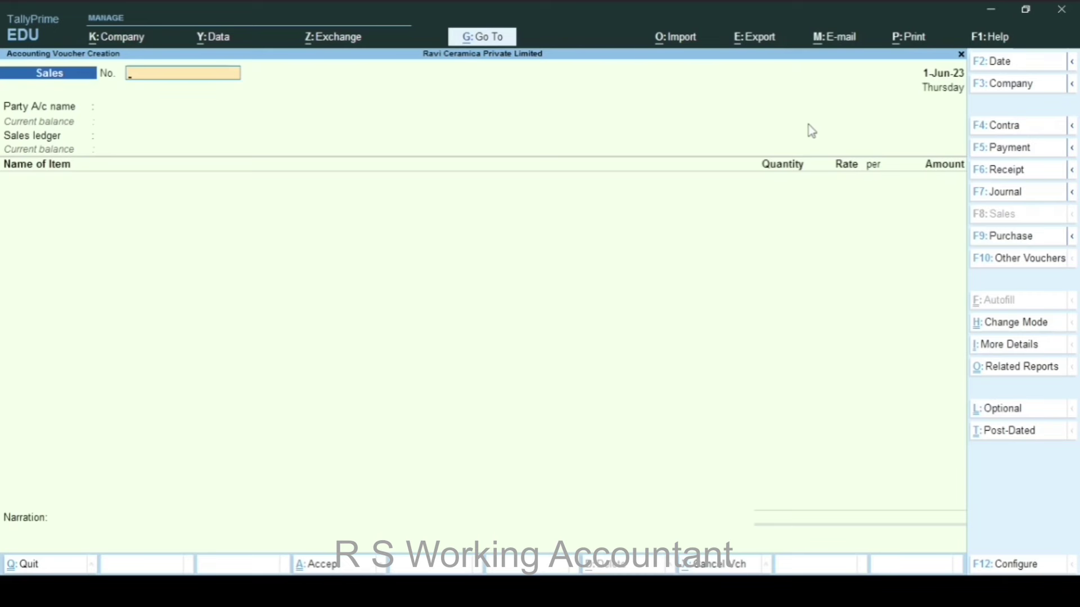
Step: Enter RCPL/007/23-24 as the sales voucher number and keep the voucher date
text(RCP)
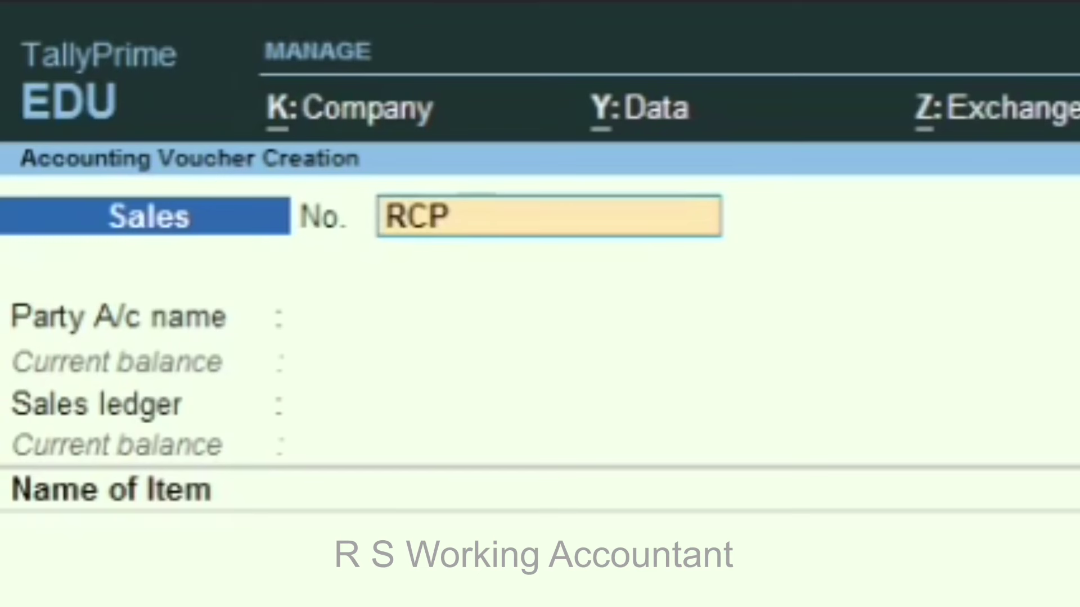
text(L/)
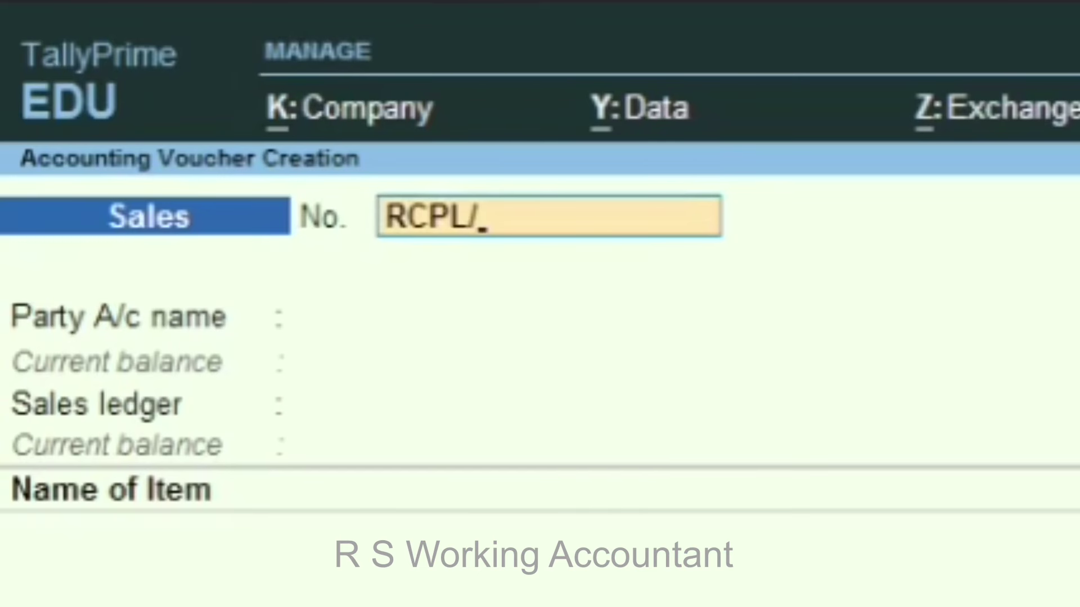
text(007)
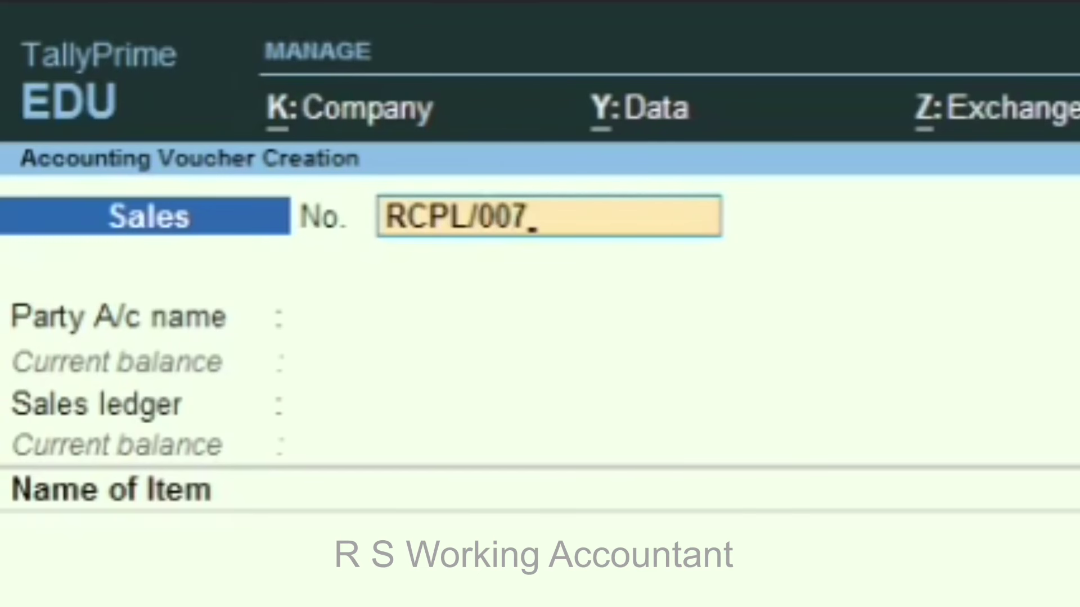
text(/23-2)
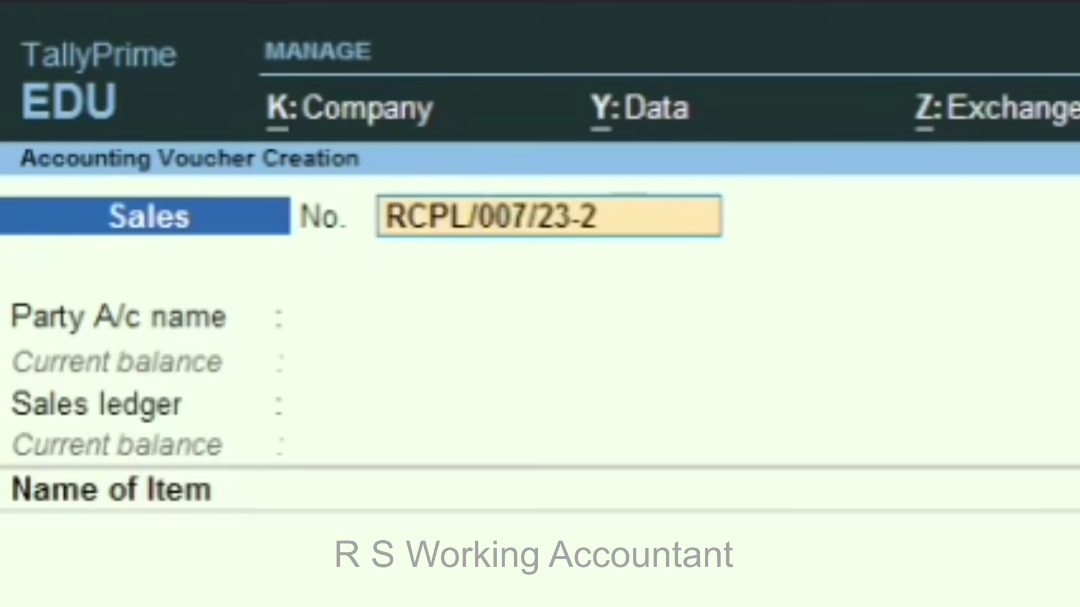
text(4)
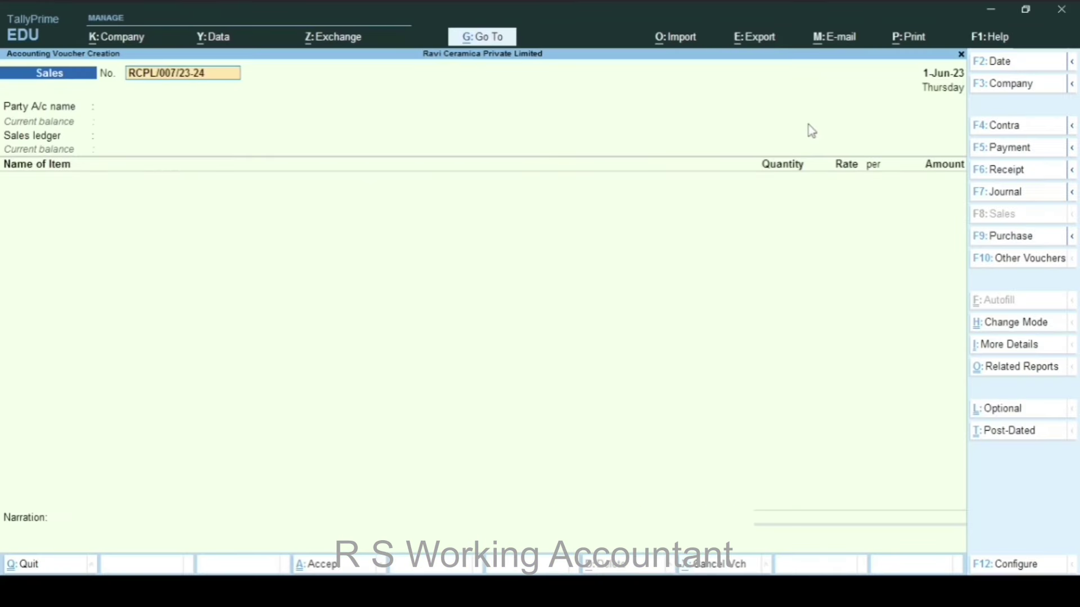
key(Return)
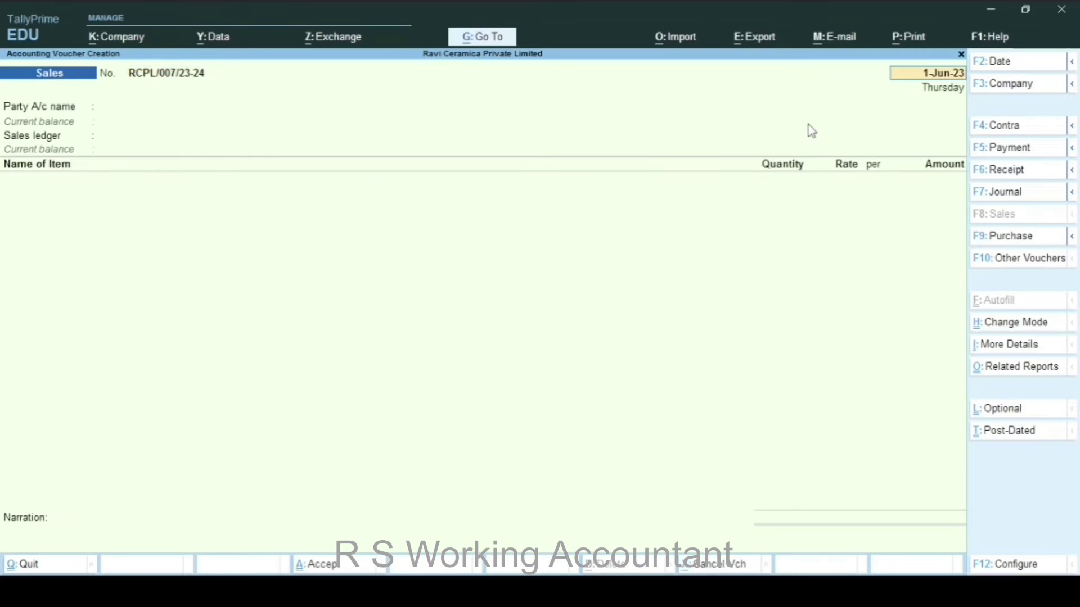
key(Return)
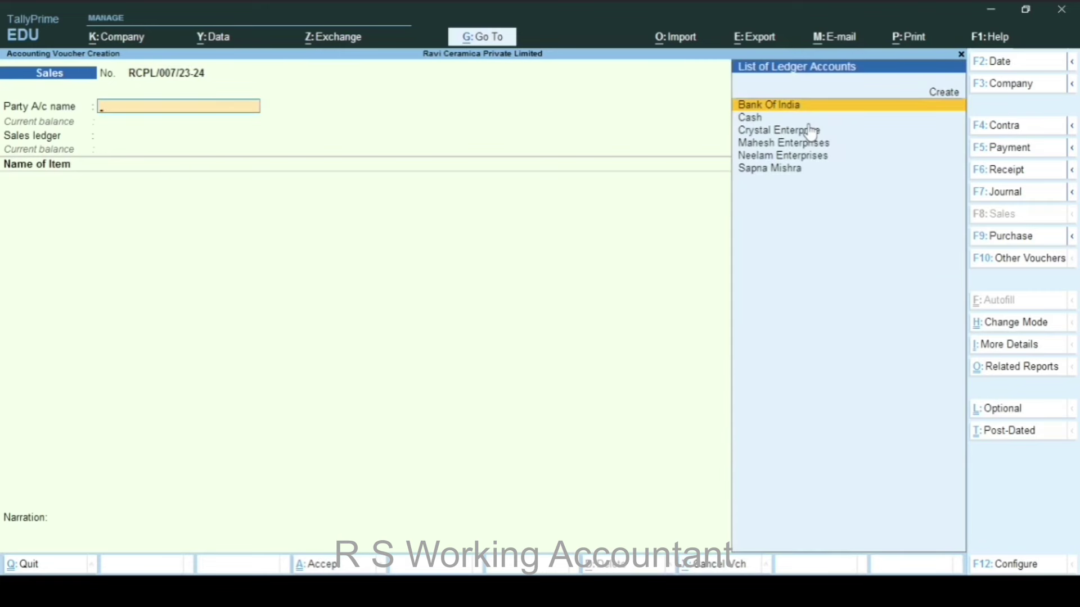
Step: Choose Crystal Enterprise as the party, accept its dispatch and party details unchanged, and select Sales A/c @ 18% as the sales ledger
text(CRY)
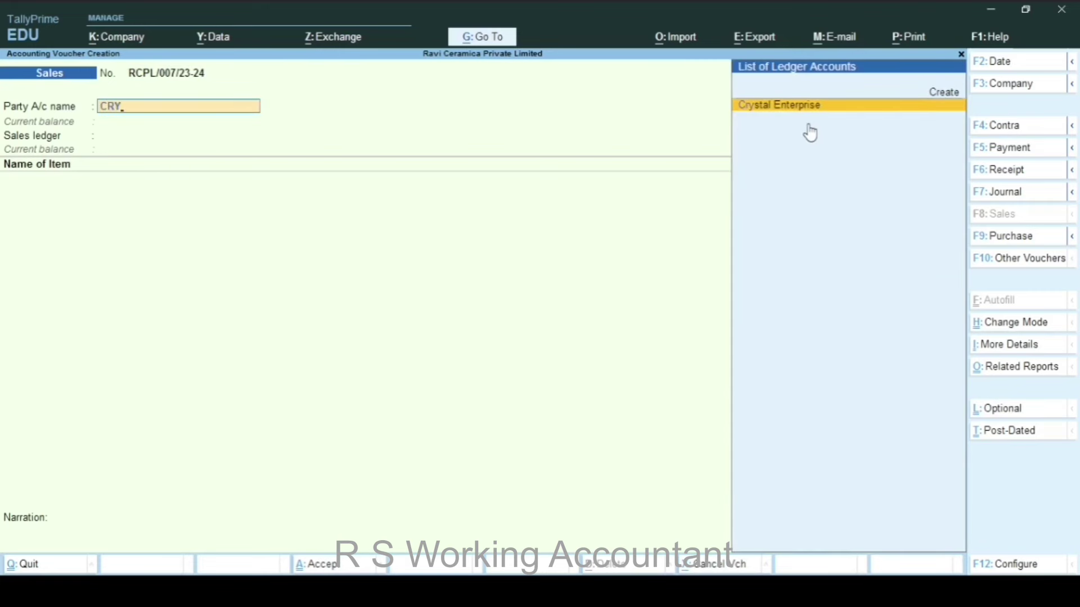
key(Return)
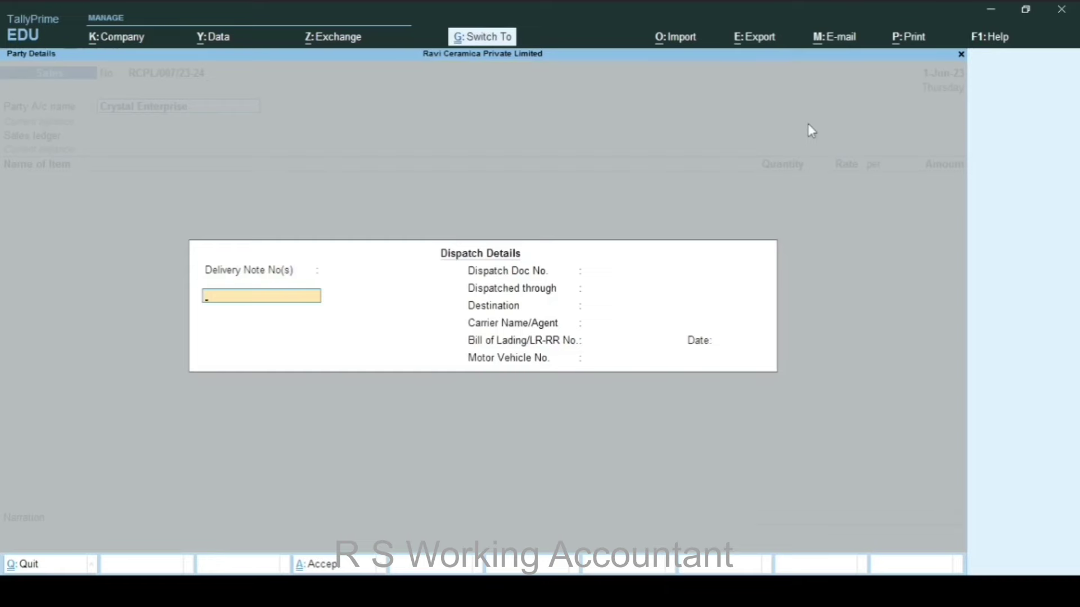
key(ctrl+a)
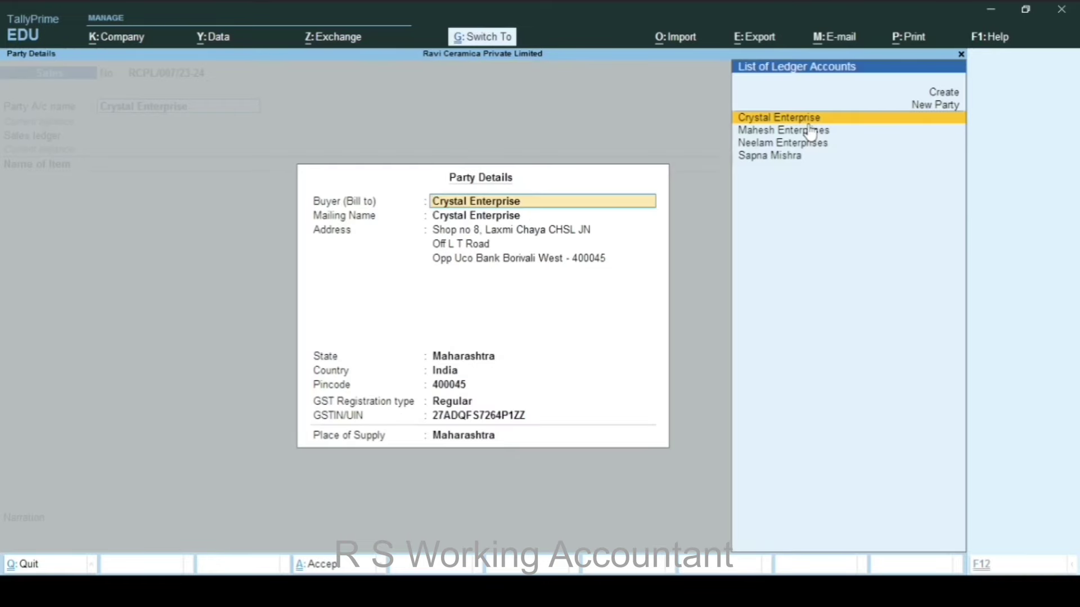
key(ctrl+a)
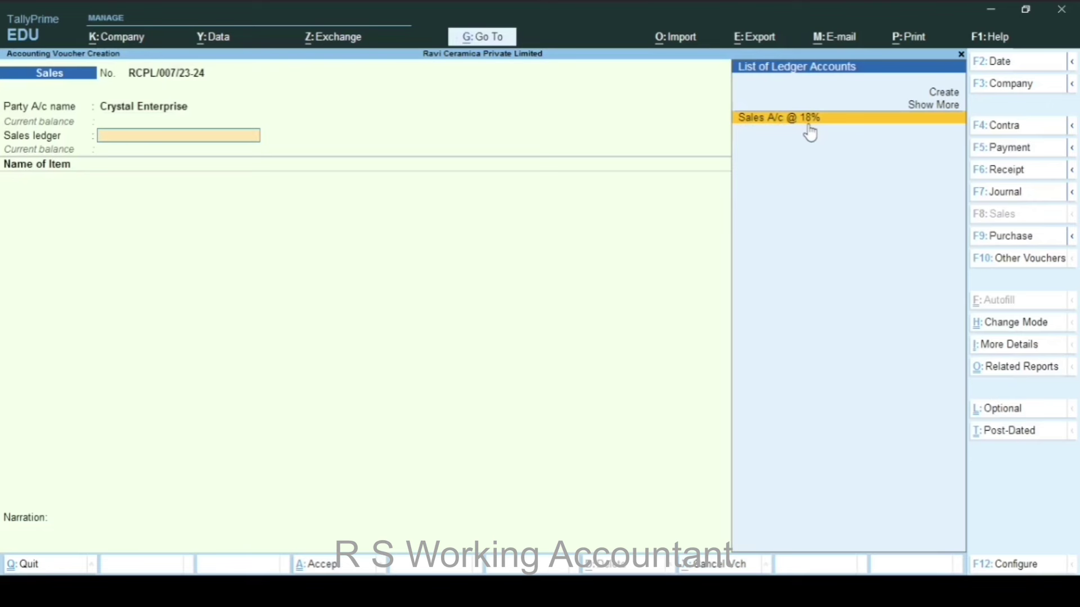
click(810, 127)
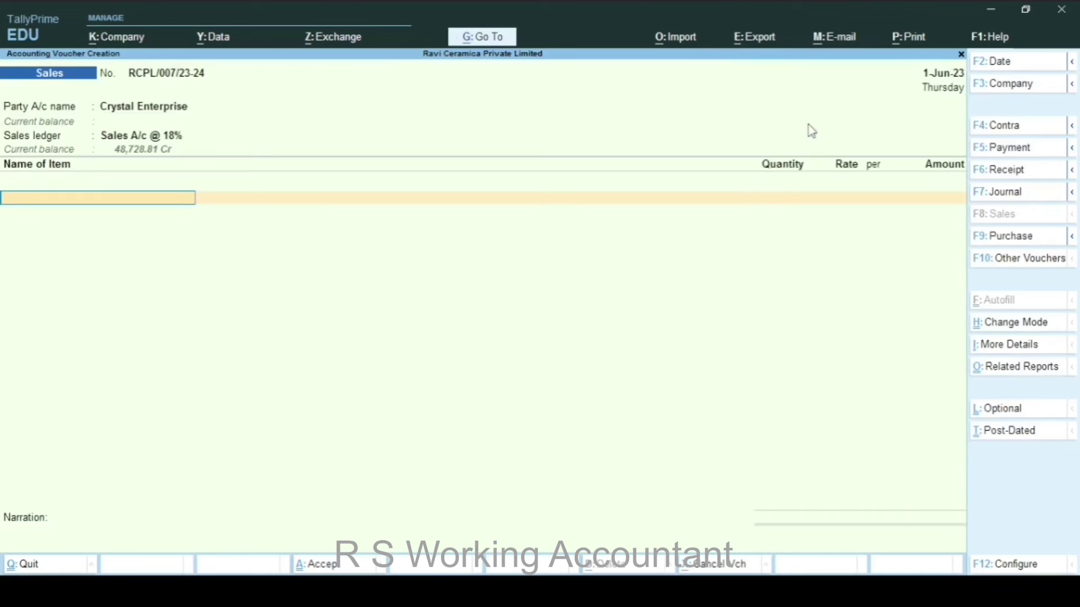
Step: Start a new stock item from the voucher's item line and name it "JSDA-1 Joint Free Shower Drain", without an alias
key(ctrl)
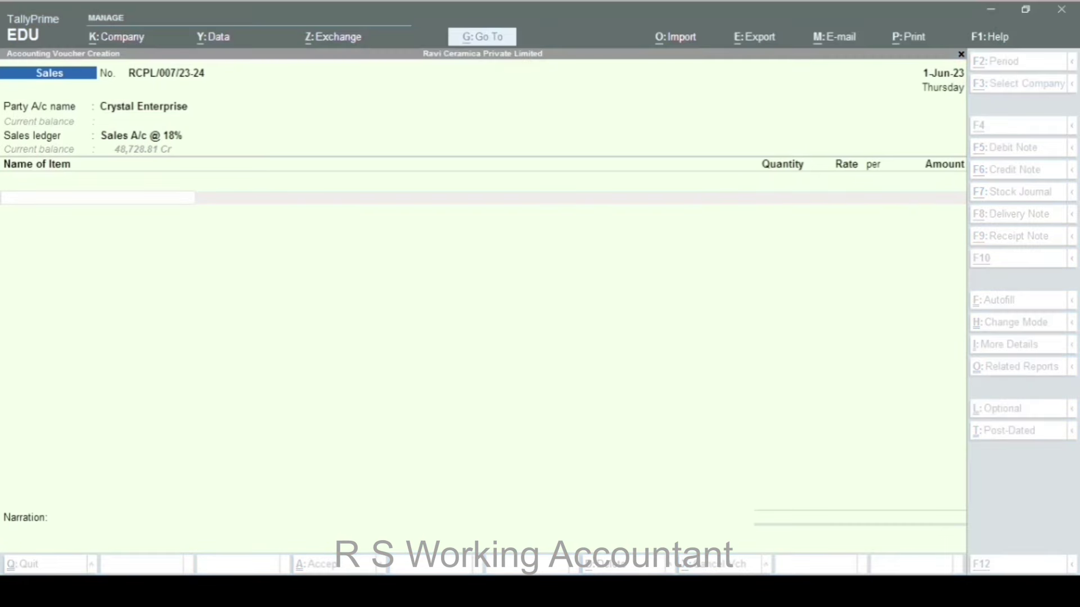
key(alt+c)
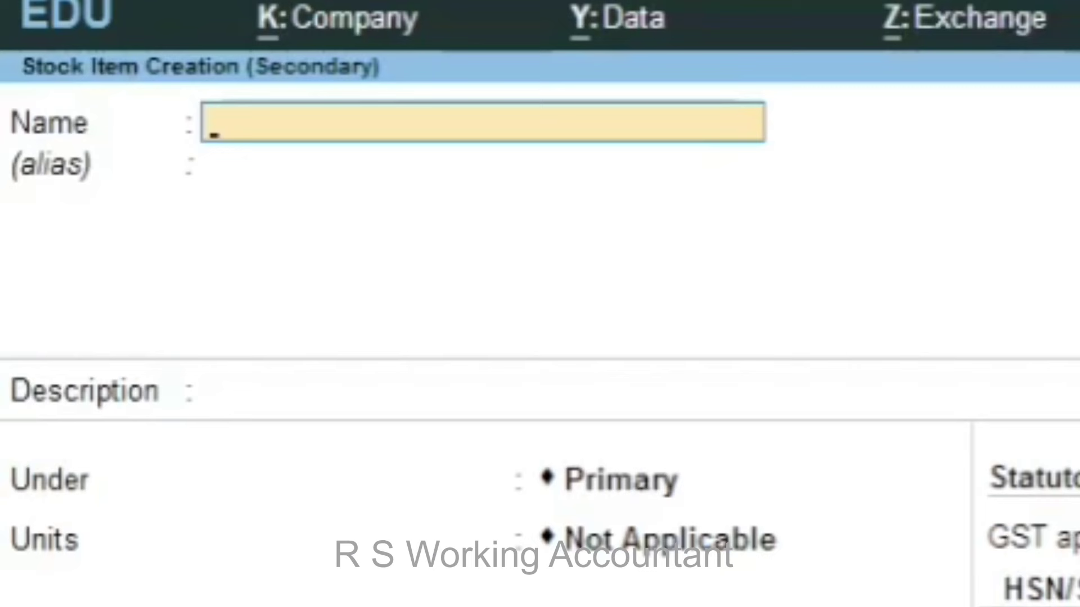
text(JS)
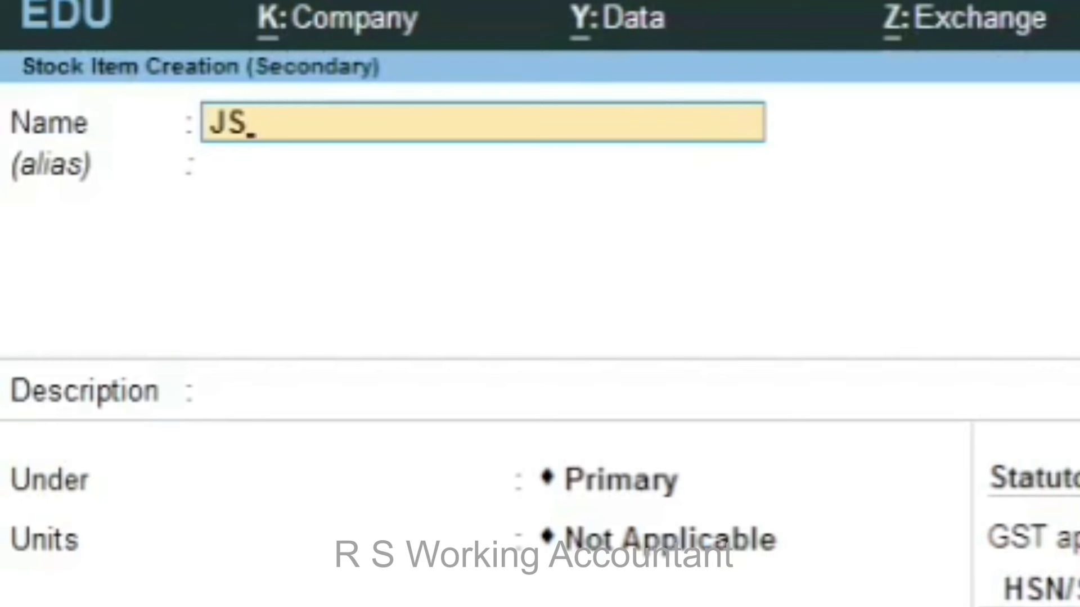
text(DA-1)
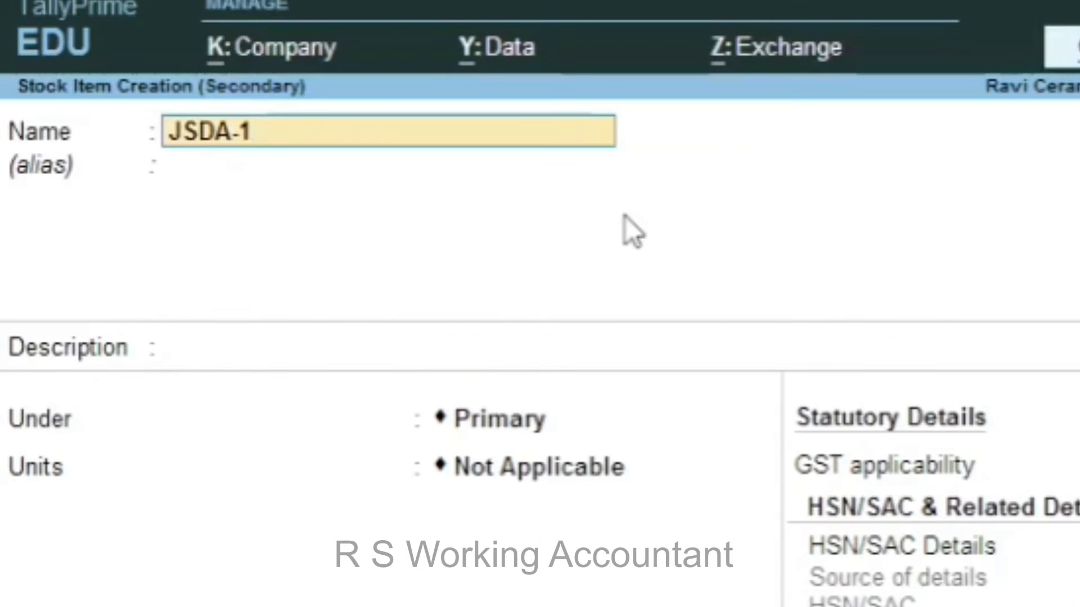
text( Joint Free Shower Drain)
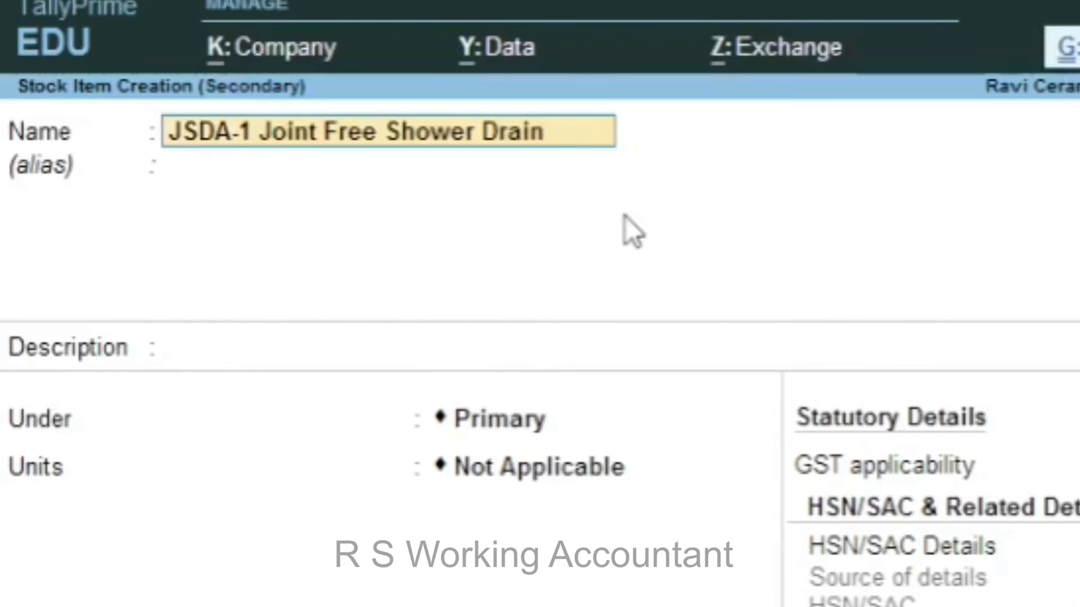
key(Return)
key(Return)
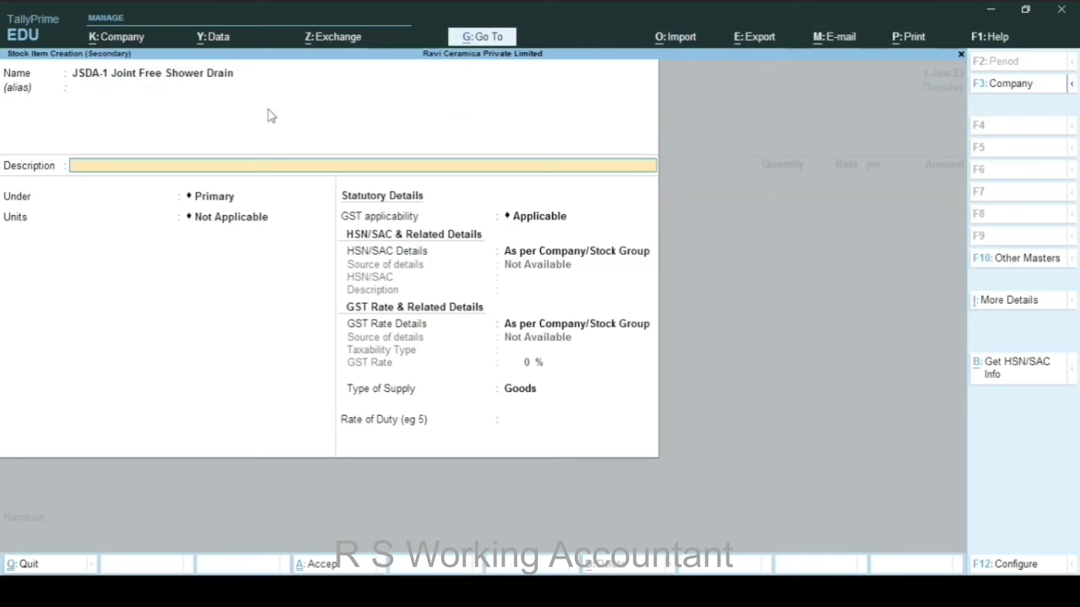
Step: Keep the stock item under Primary, set its unit to pc, and leave alternate units Not Applicable and components (BOM) at No
key(Return)
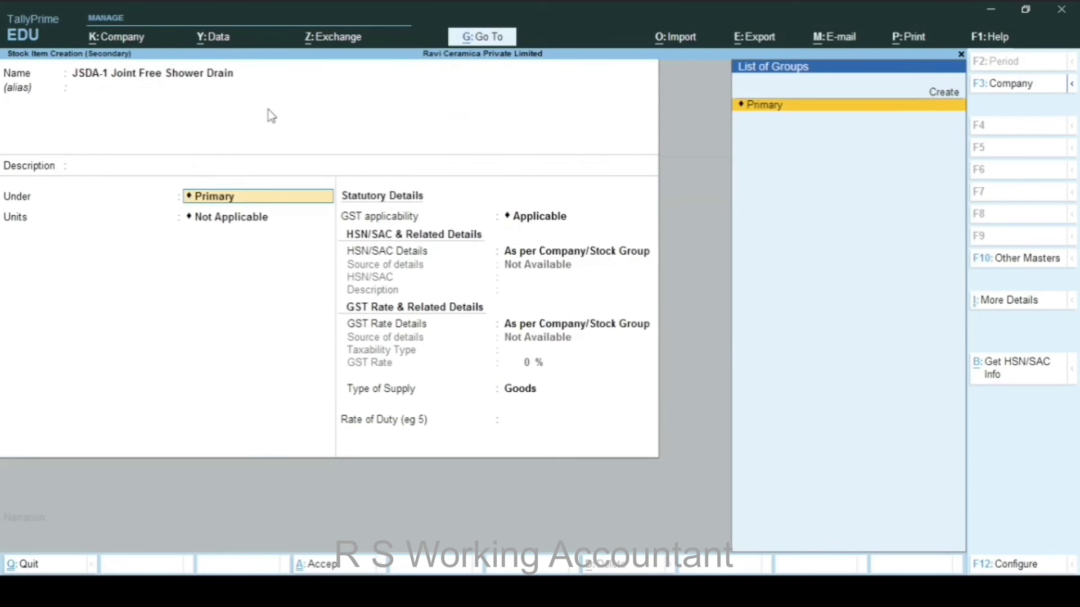
key(Return)
key(Down)
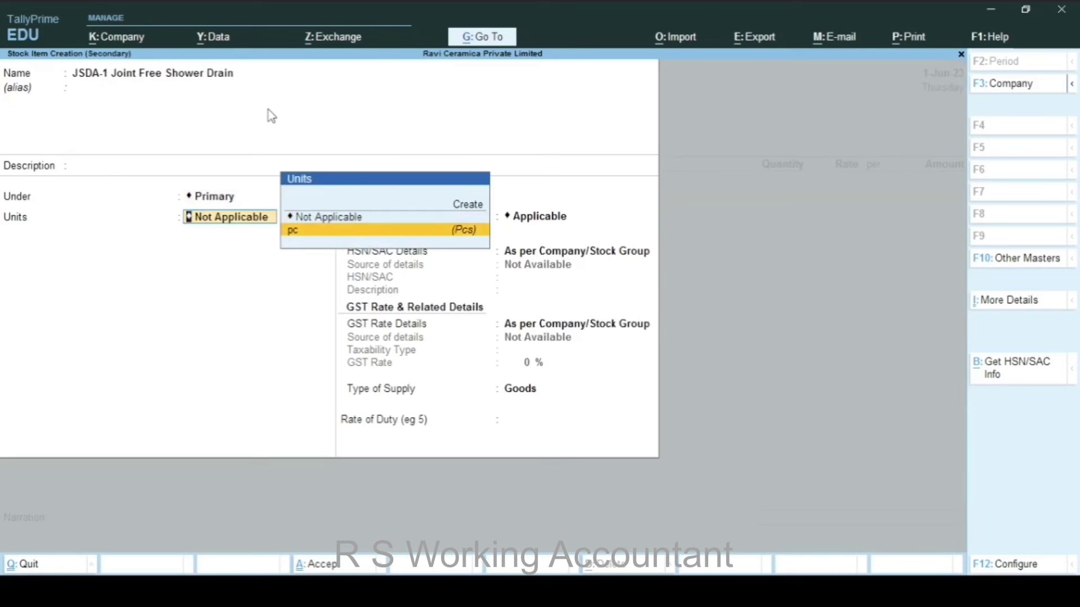
key(Return)
key(Return)
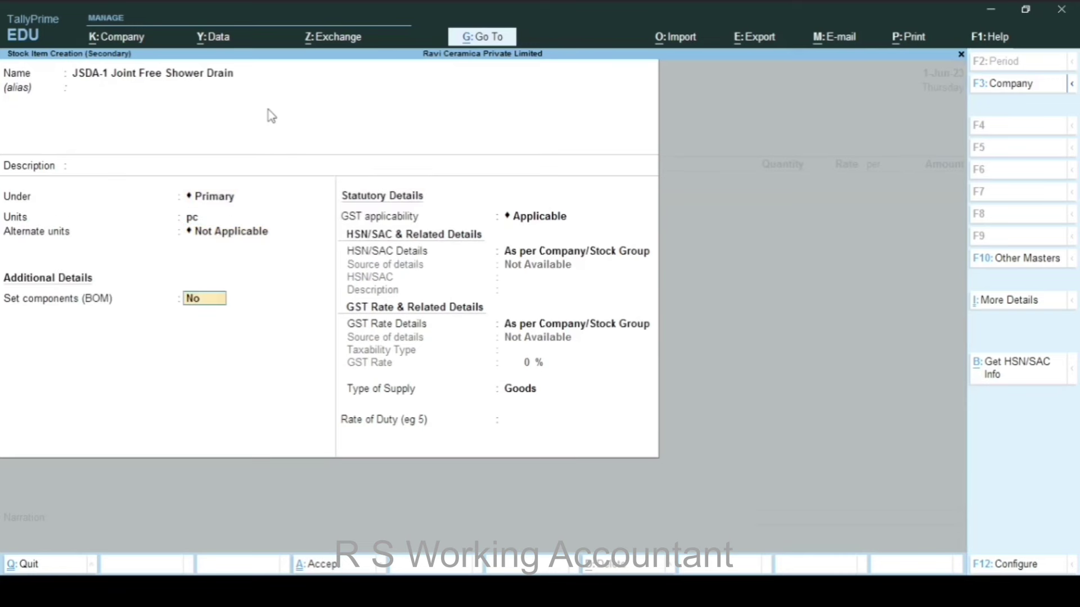
key(Return)
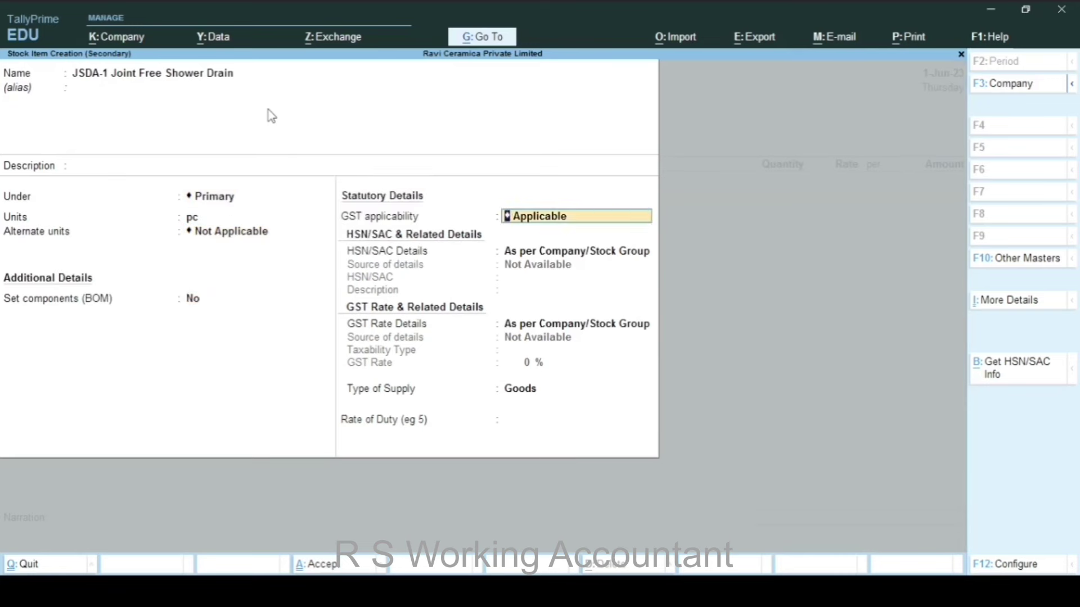
Step: Keep GST applicability as Applicable and specify the item's HSN/SAC as 848180, leaving its description blank
key(Return)
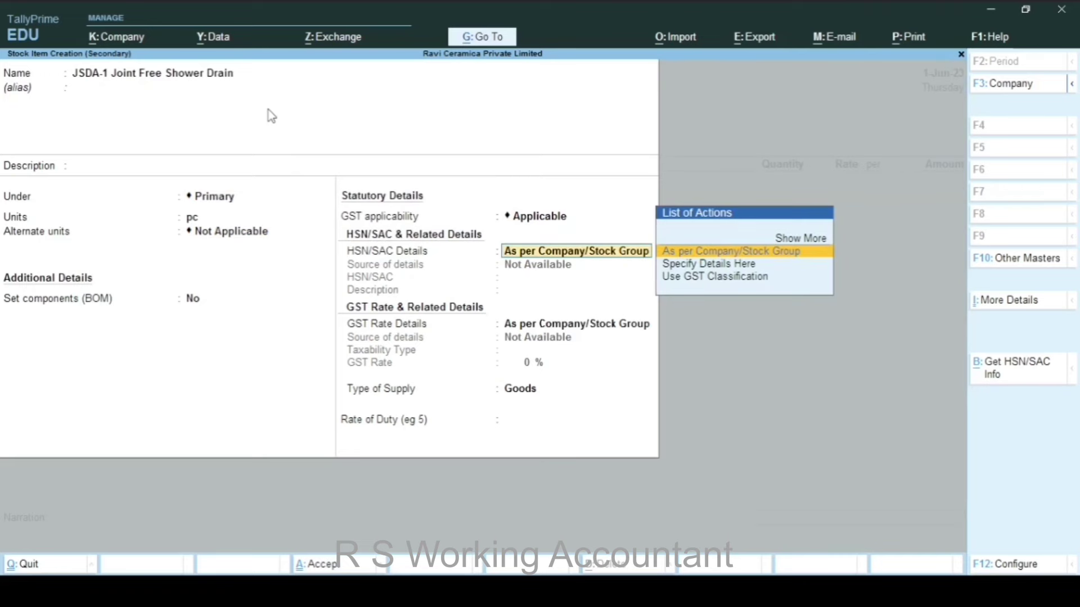
key(Down)
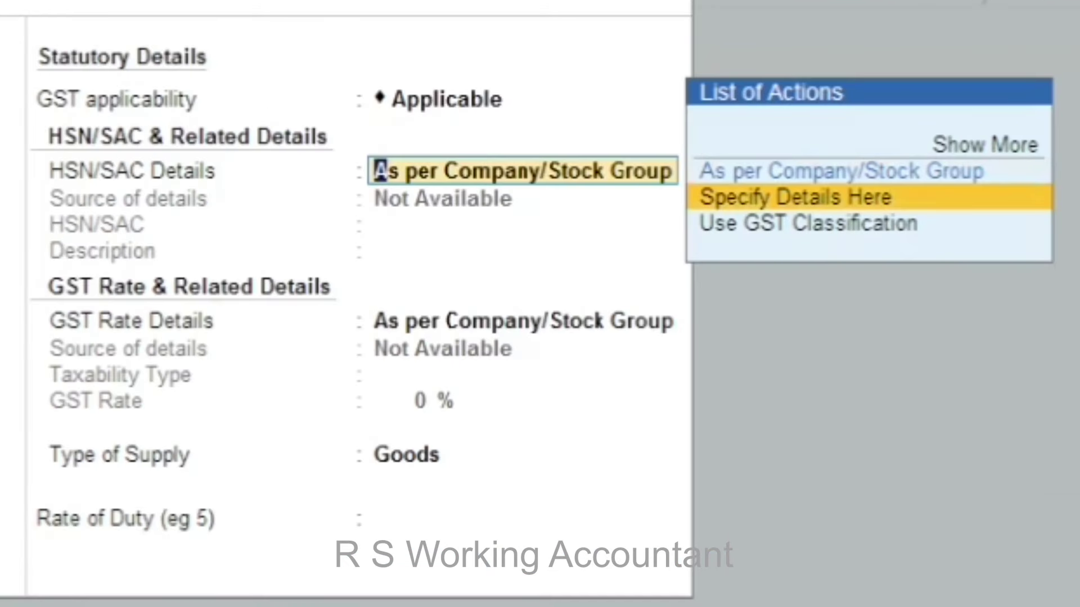
key(Return)
text(84)
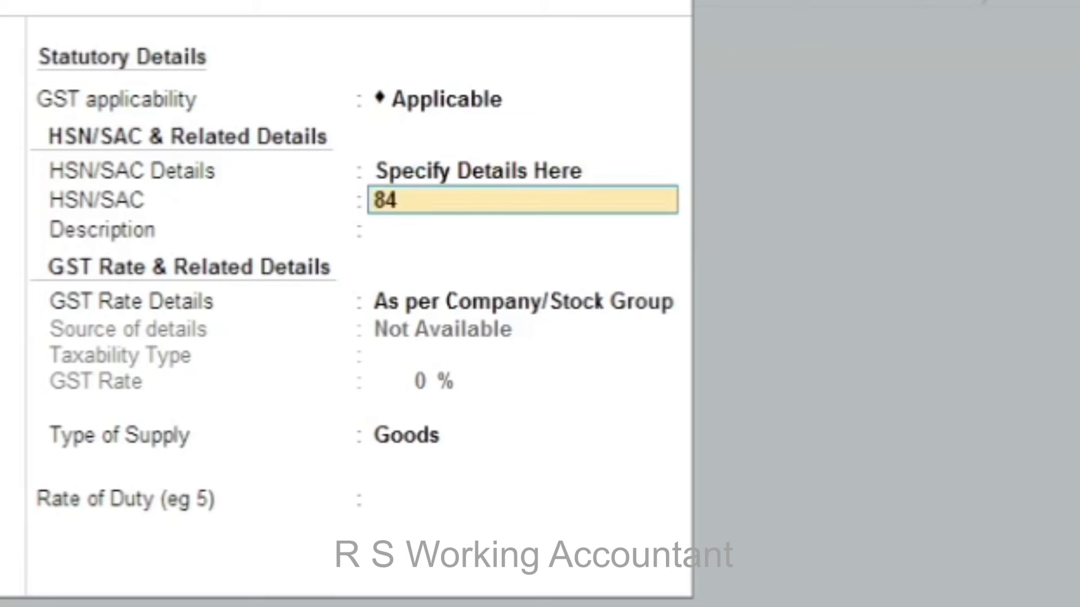
text(8180)
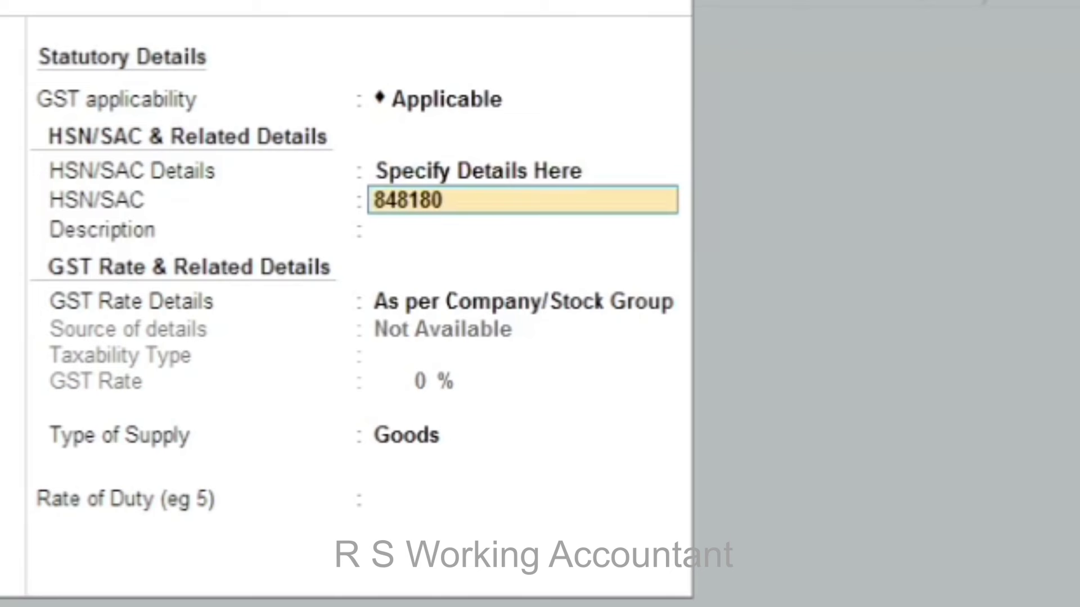
key(Return)
key(Return)
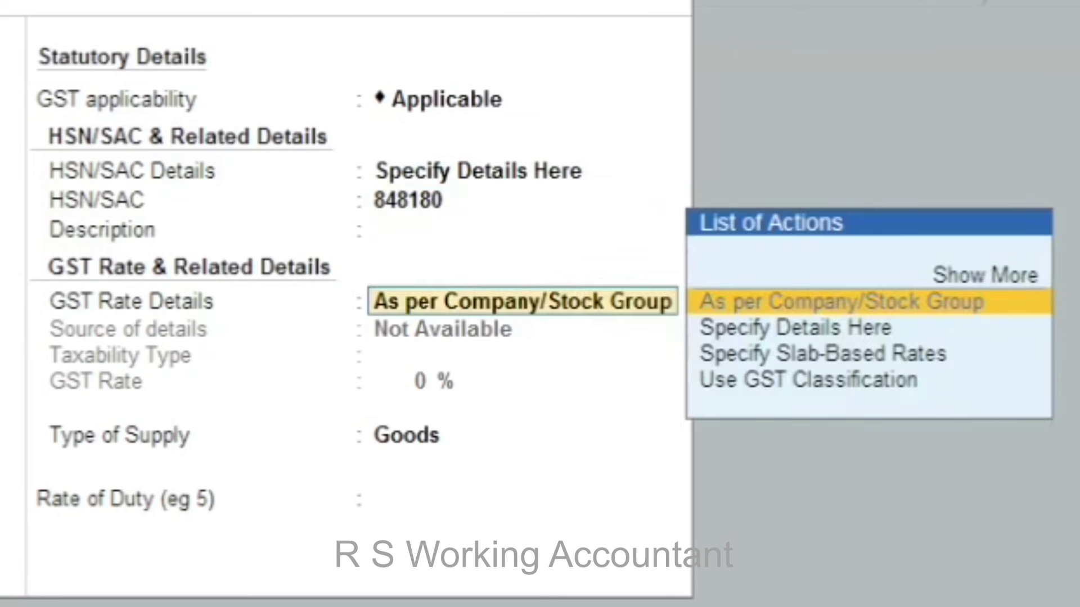
Step: Specify the item's GST rate as Taxable at 18 % with Goods supply and 0 duty, and save the stock item
key(Down)
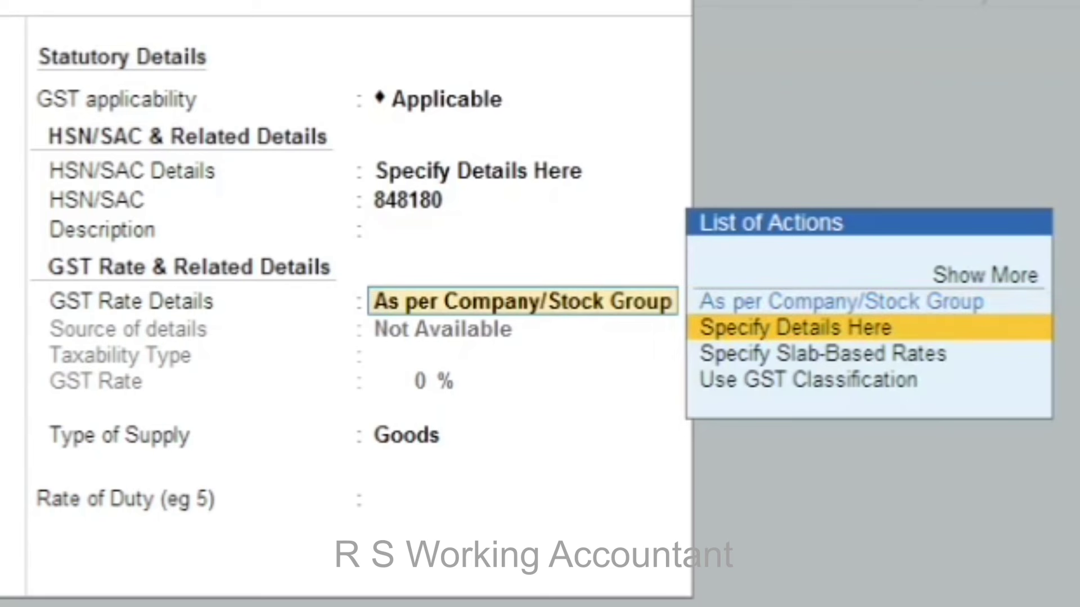
key(Return)
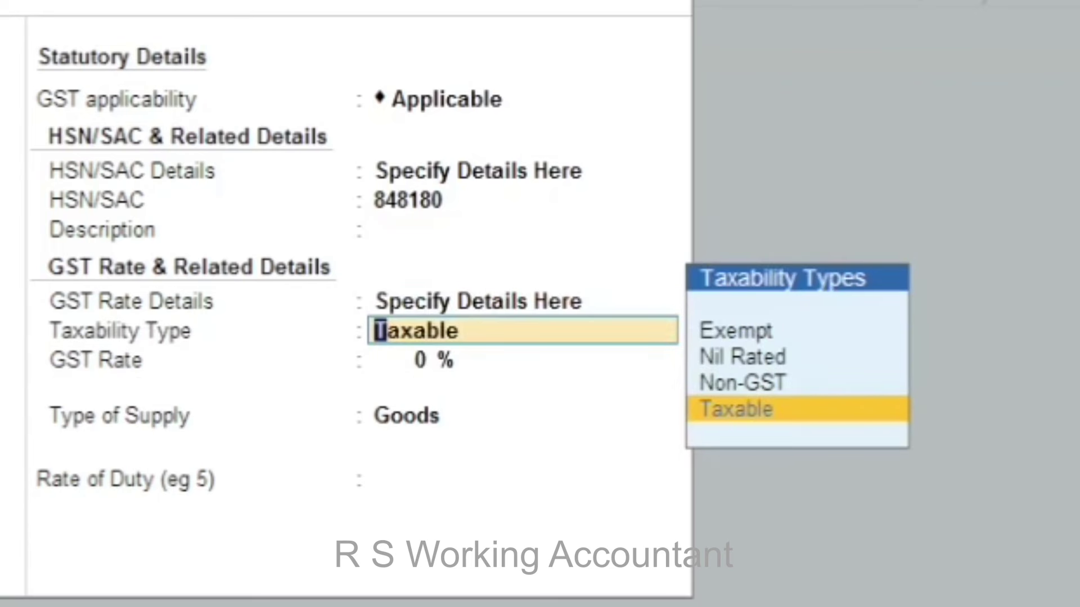
key(Return)
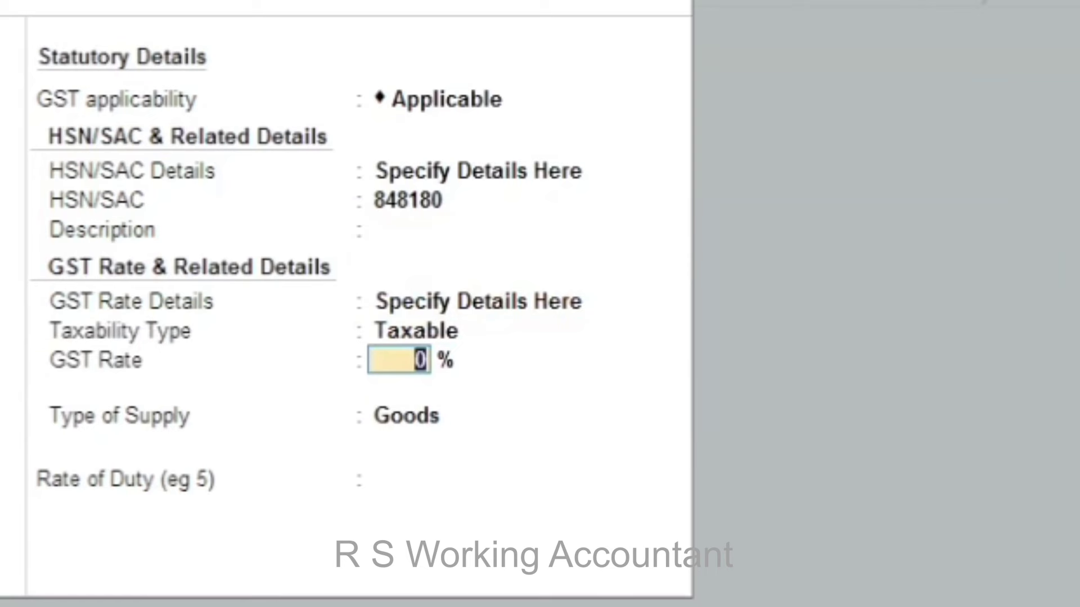
text(18)
key(Return)
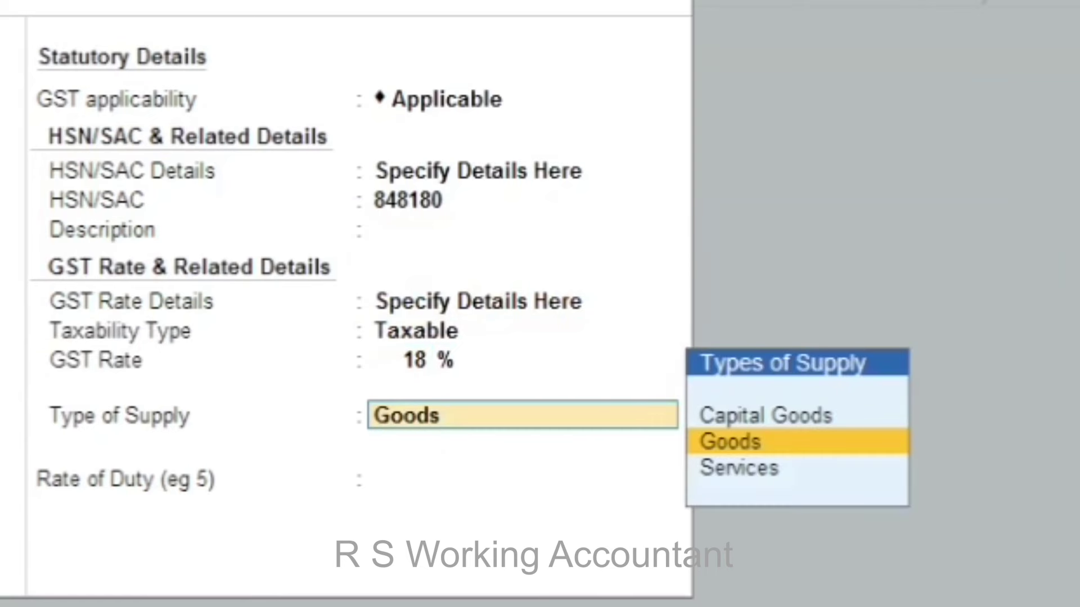
key(Return)
key(Return)
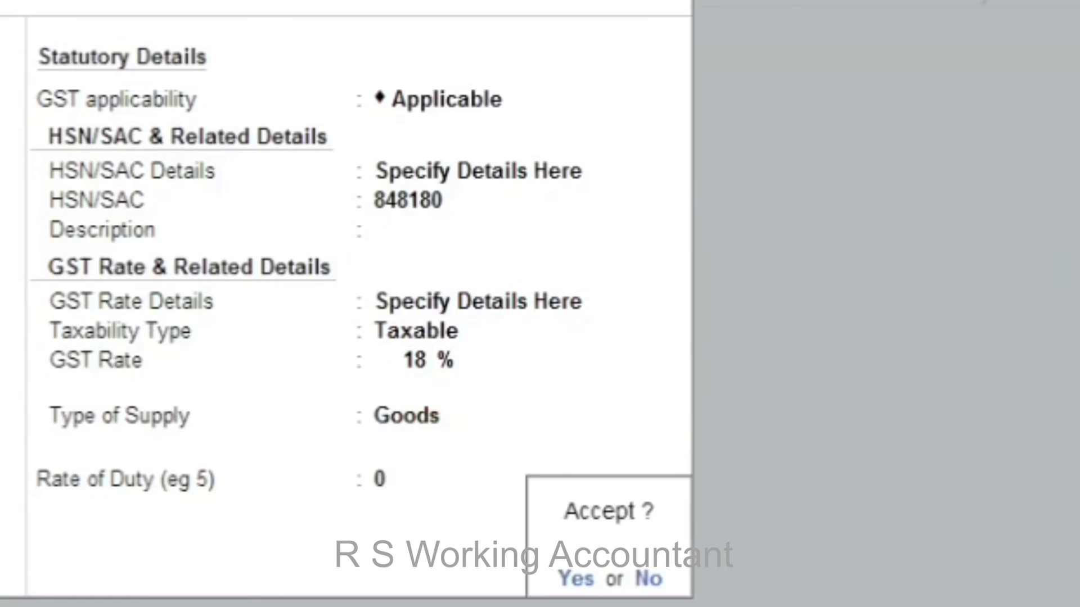
key(Return)
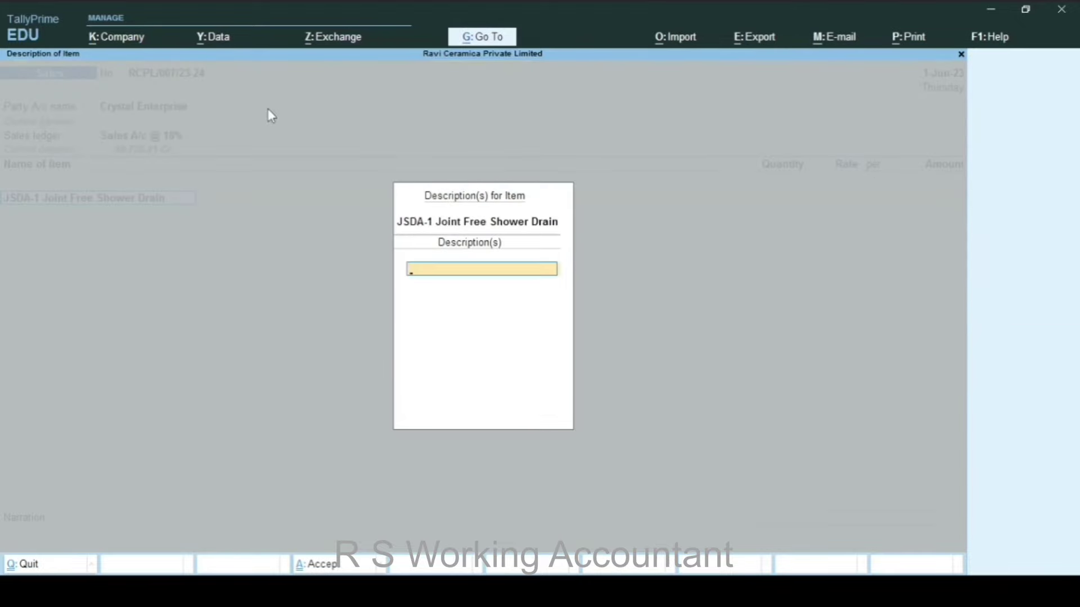
Step: Enter the shower drain line with quantity 10 pc at a rate of 3,500.00 per pc, without an item description
key(Return)
text(10)
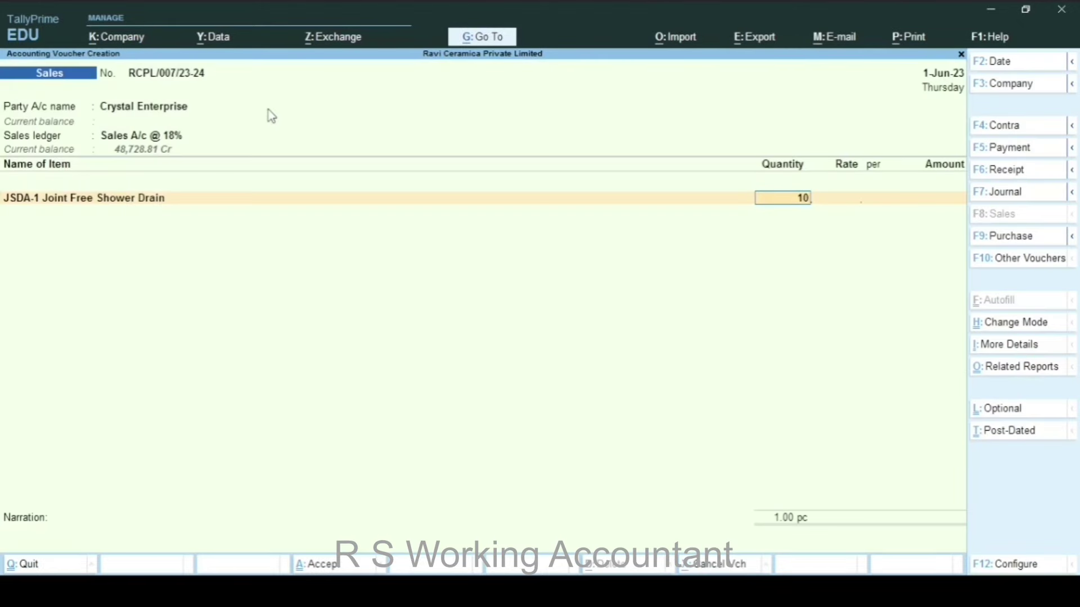
key(Return)
key(Return)
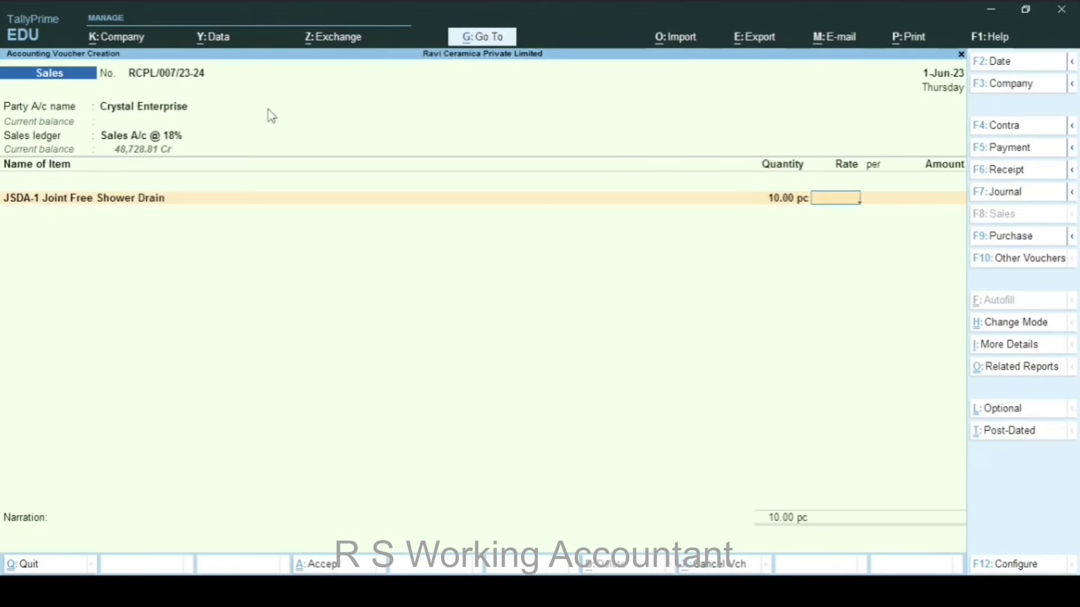
text(3500)
key(Return)
key(Return)
key(Return)
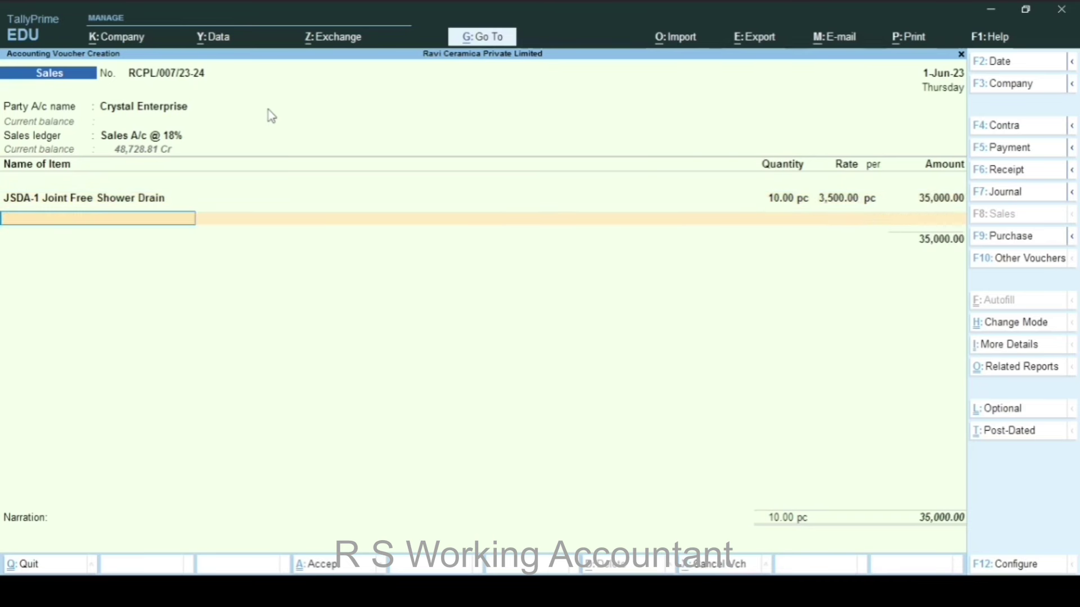
Step: Add the Sale Cgst 9 % ledger below the item line, without a description
text(SALE)
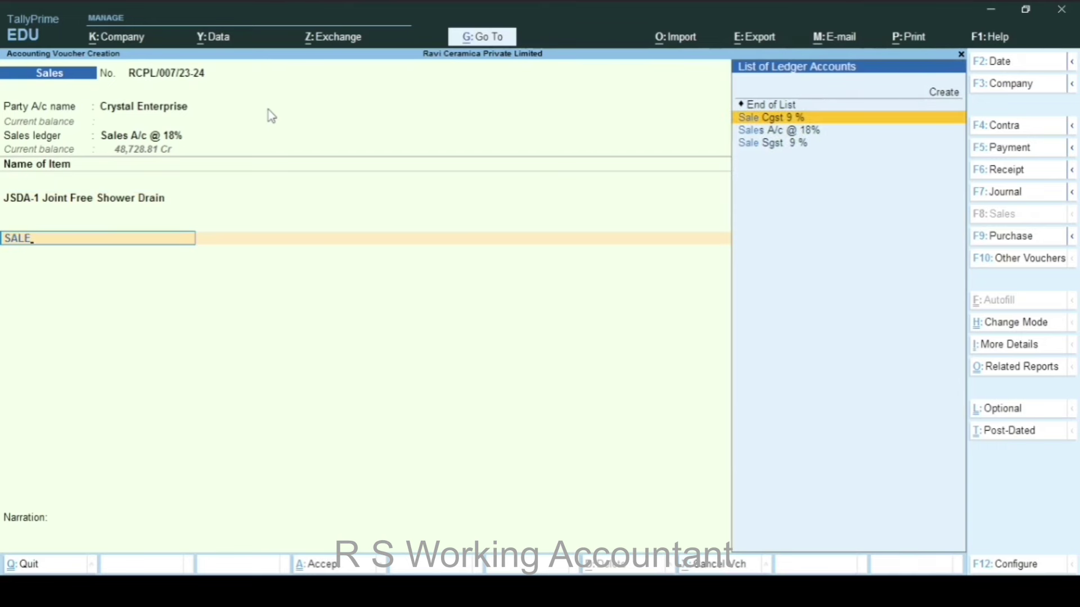
key(Return)
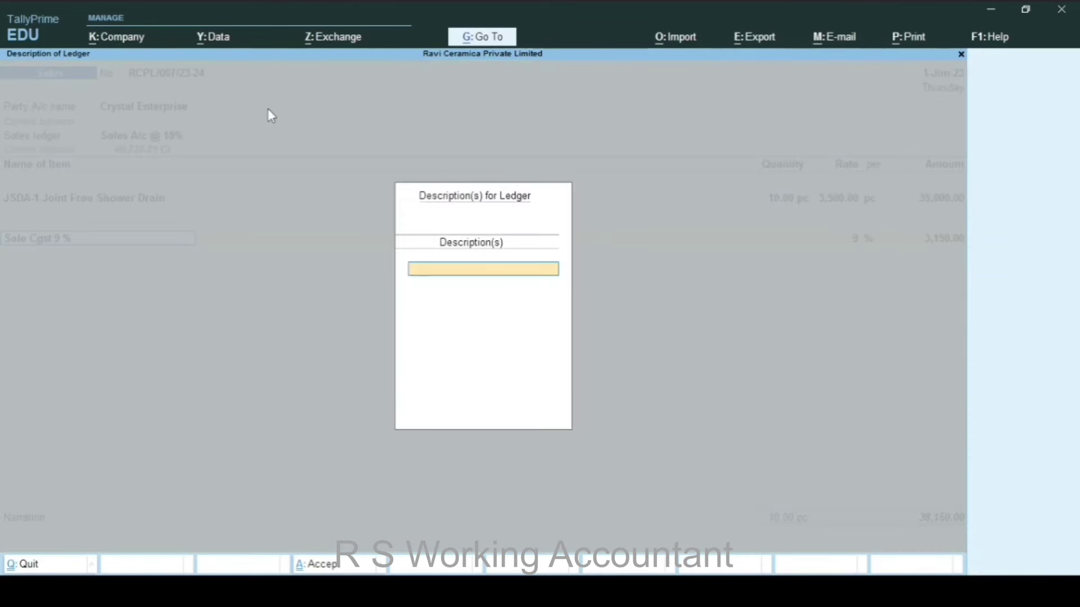
key(Return)
key(Return)
Step: Add the Sale Sgst 9 % ledger below the CGST line and keep its calculated amount
text(SALE)
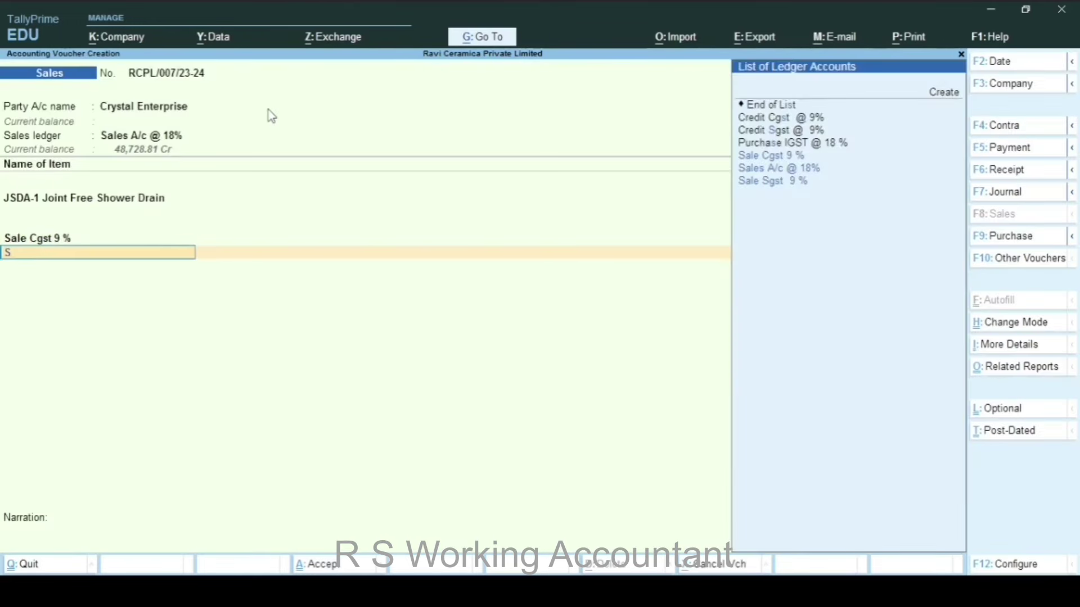
key(Down)
key(Down)
key(Down)
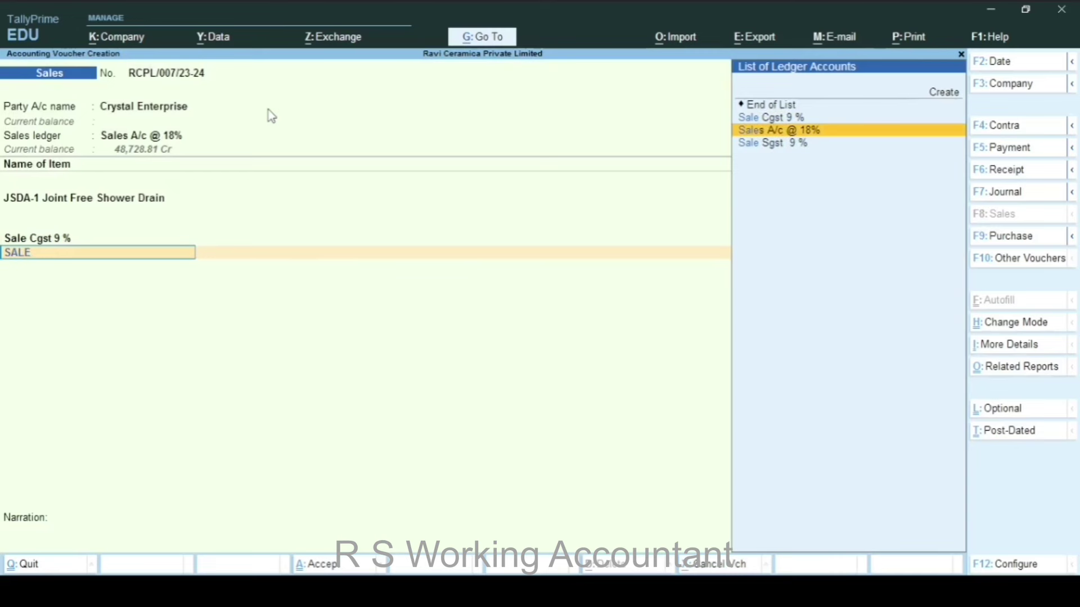
key(Return)
key(Return)
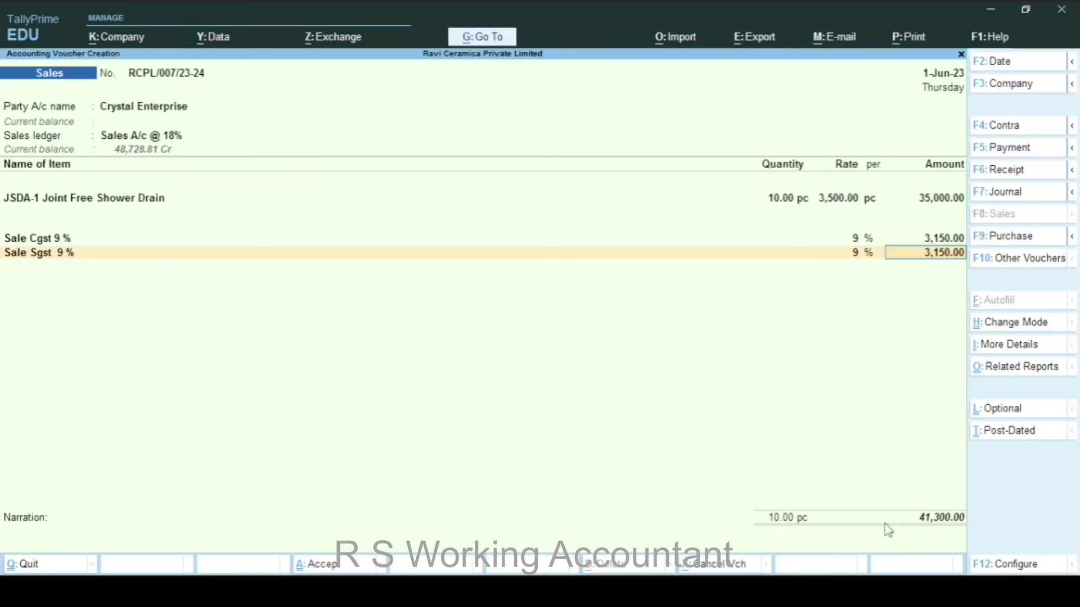
key(Return)
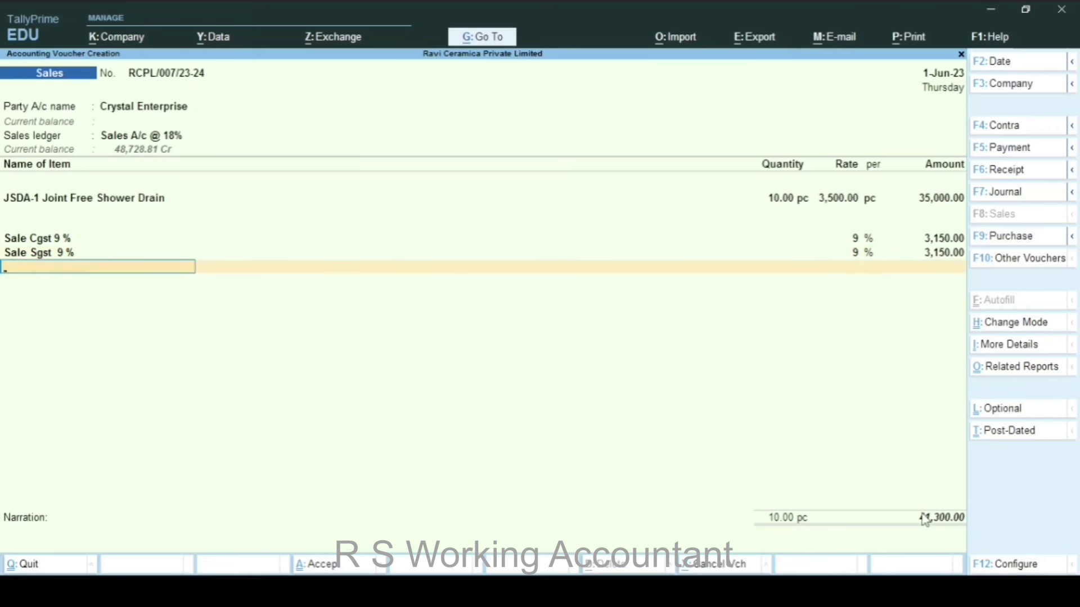
Step: Accept the New Ref RCPL/007/23-24 bill-wise details, leave the narration blank, and save the sales voucher
key(Return)
key(Return)
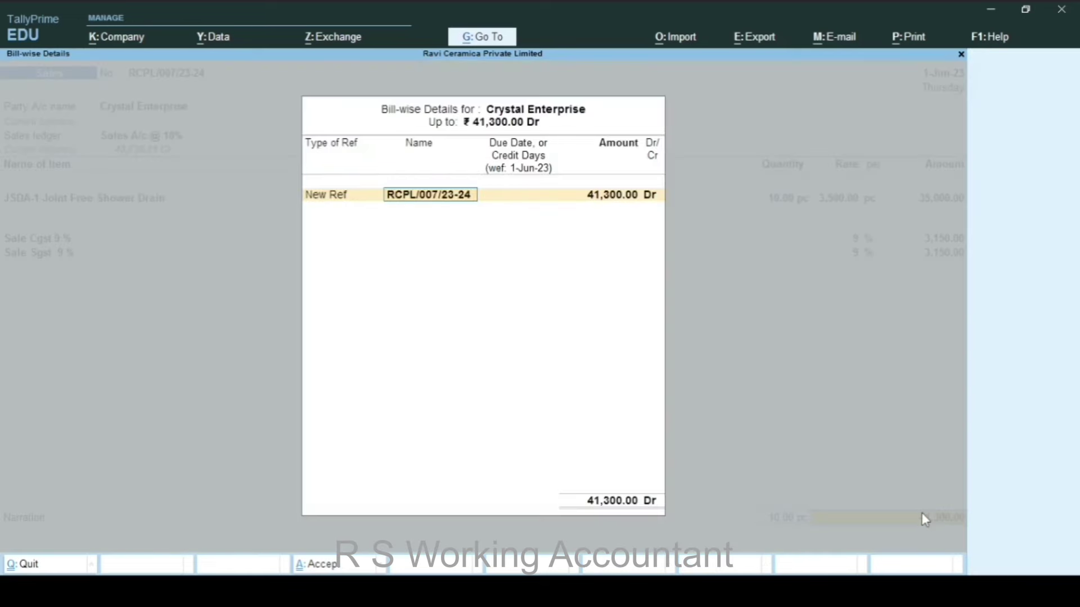
key(Return)
key(Return)
key(Return)
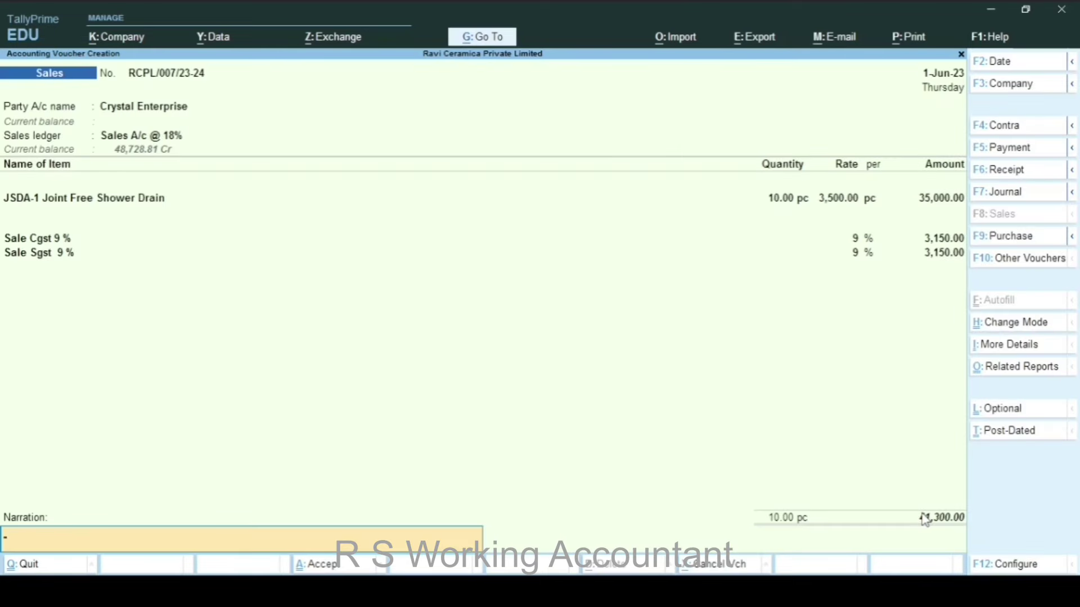
key(Return)
click(921, 512)
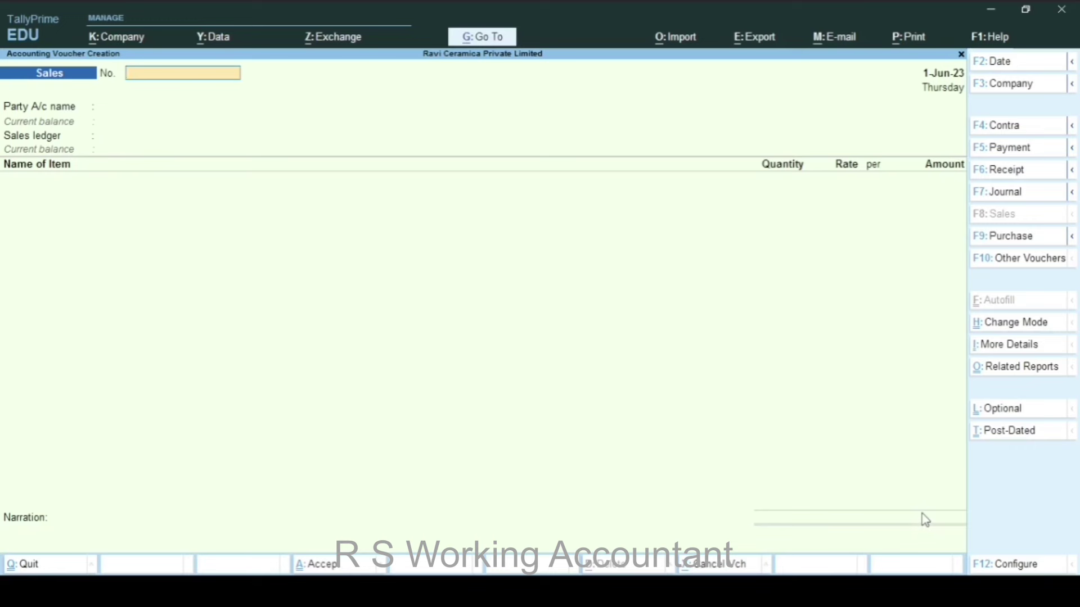
Step: Reopen the saved voucher RCPL/007/23-24, switch it to Optional, and quit without saving
key(Page_Up)
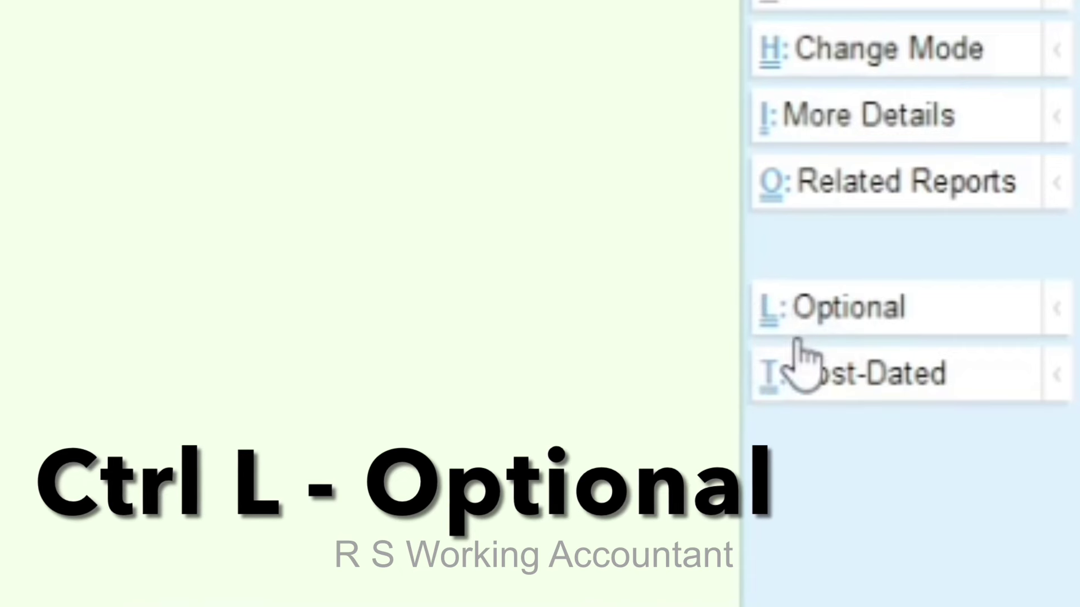
click(879, 332)
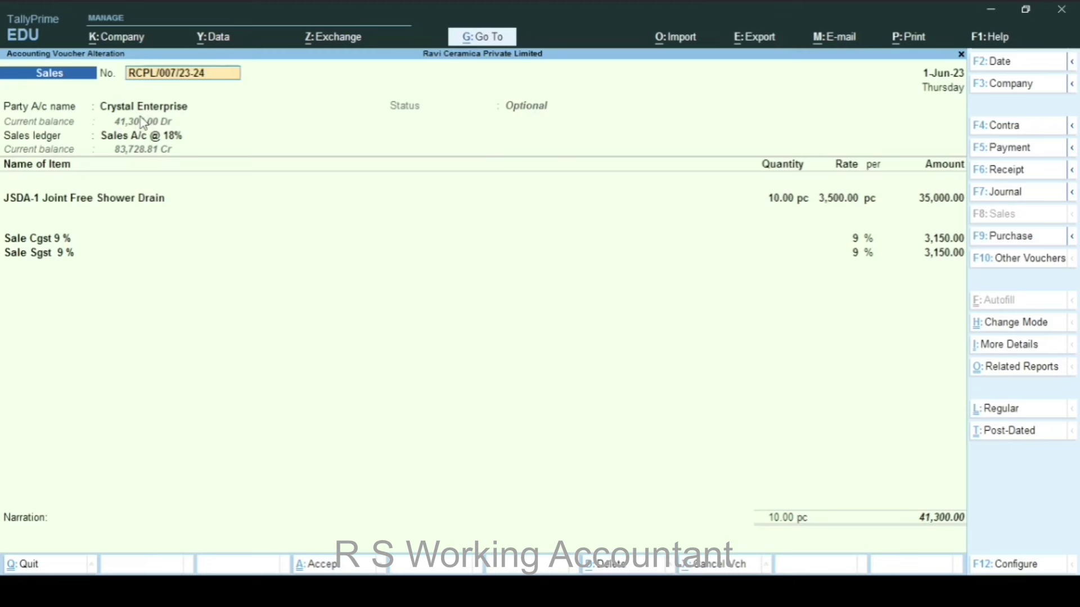
key(Escape)
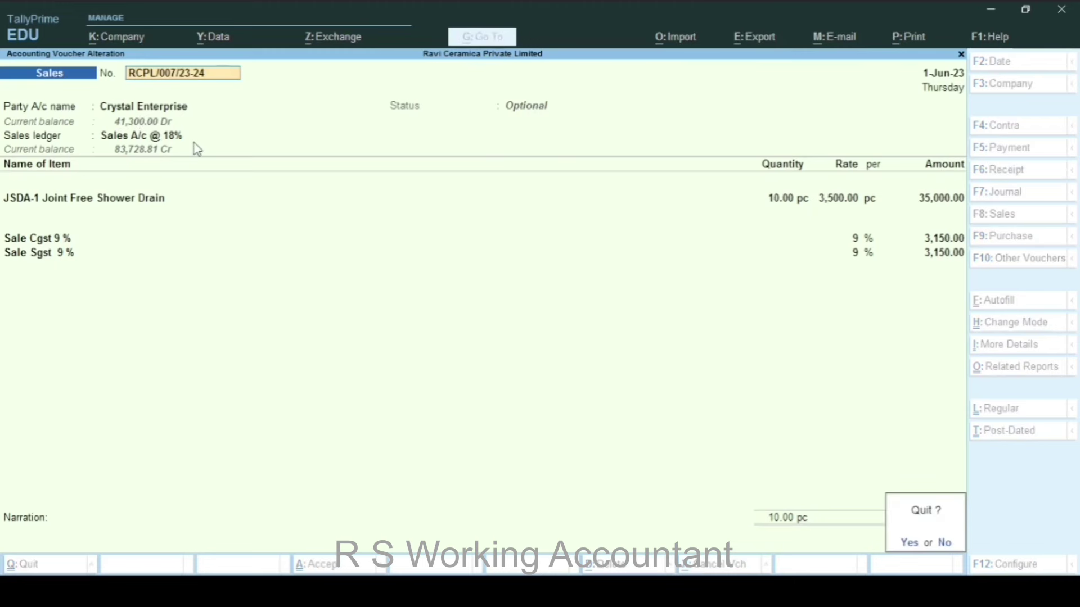
key(y)
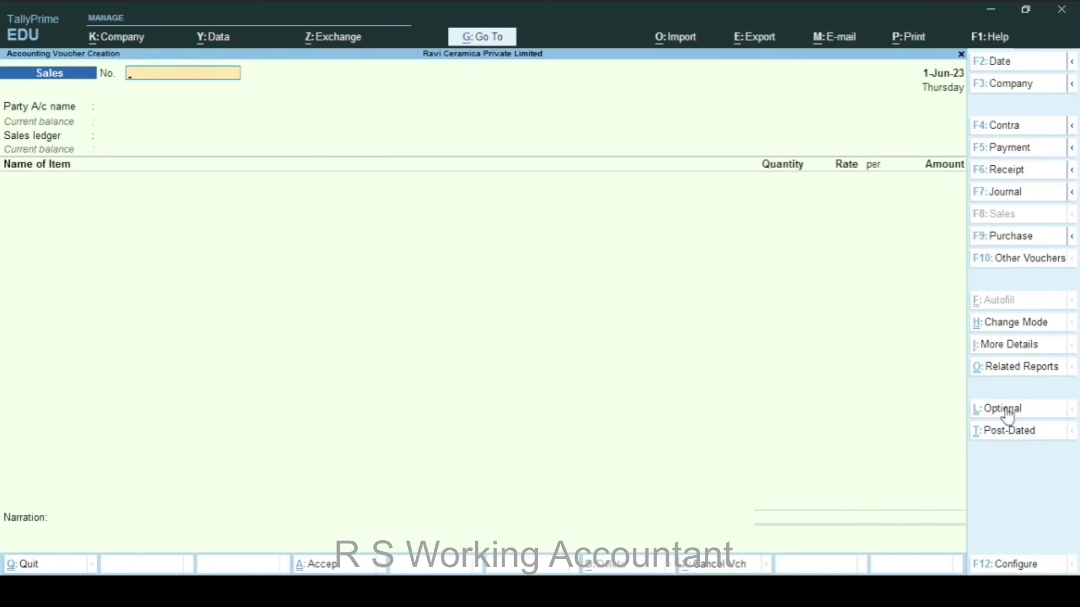
Step: Switch the blank new sales voucher to Optional and quit it without saving
key(ctrl+l)
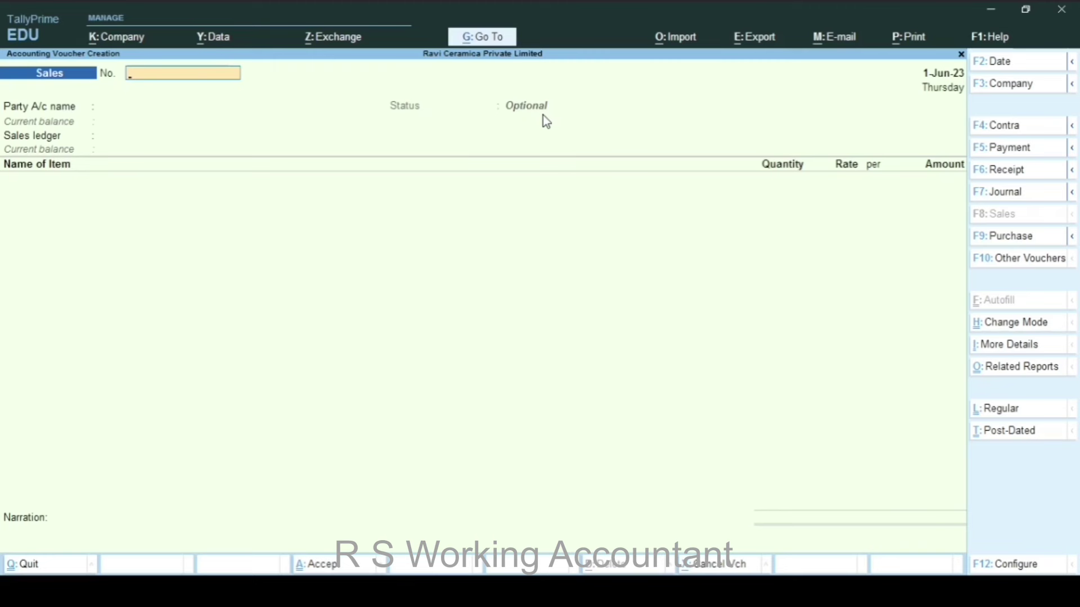
key(Escape)
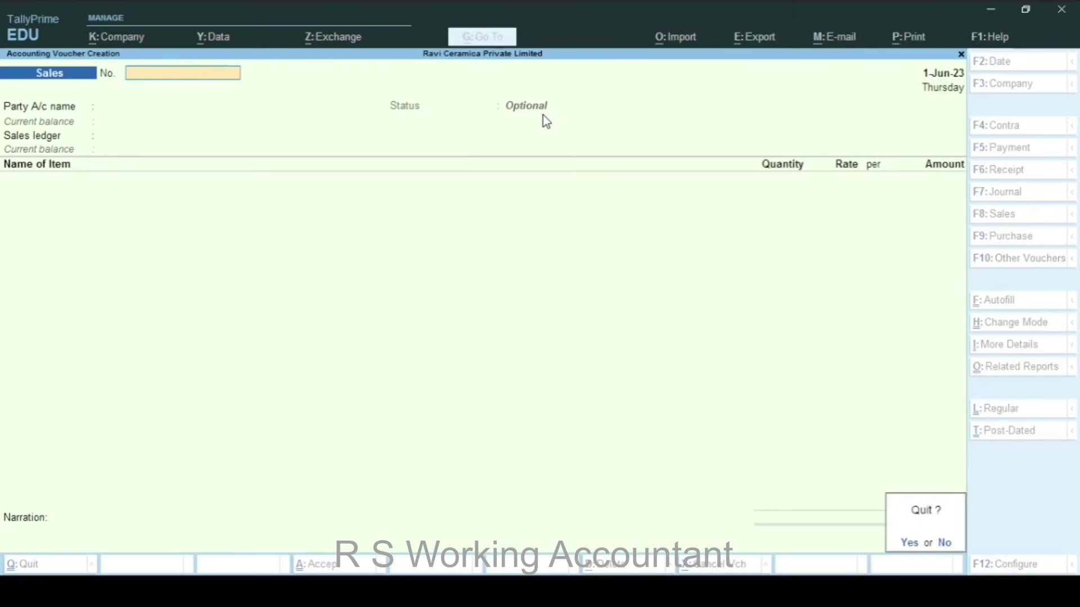
key(y)
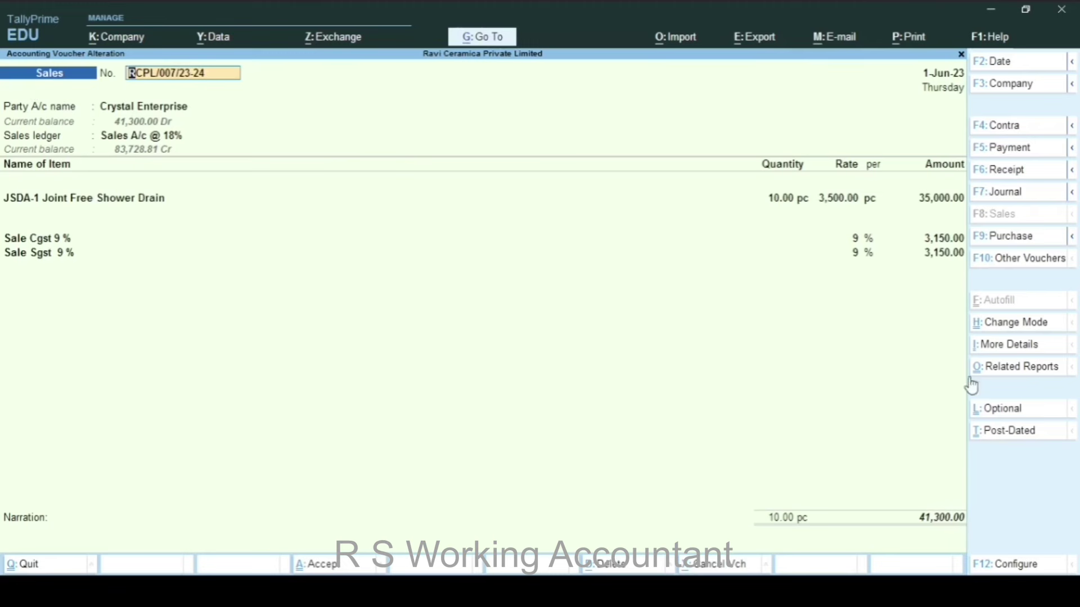
Step: Mark the Crystal Enterprise voucher as Optional and examine its PROFORMA INVOICE print preview, zooming in and back out
click(1002, 416)
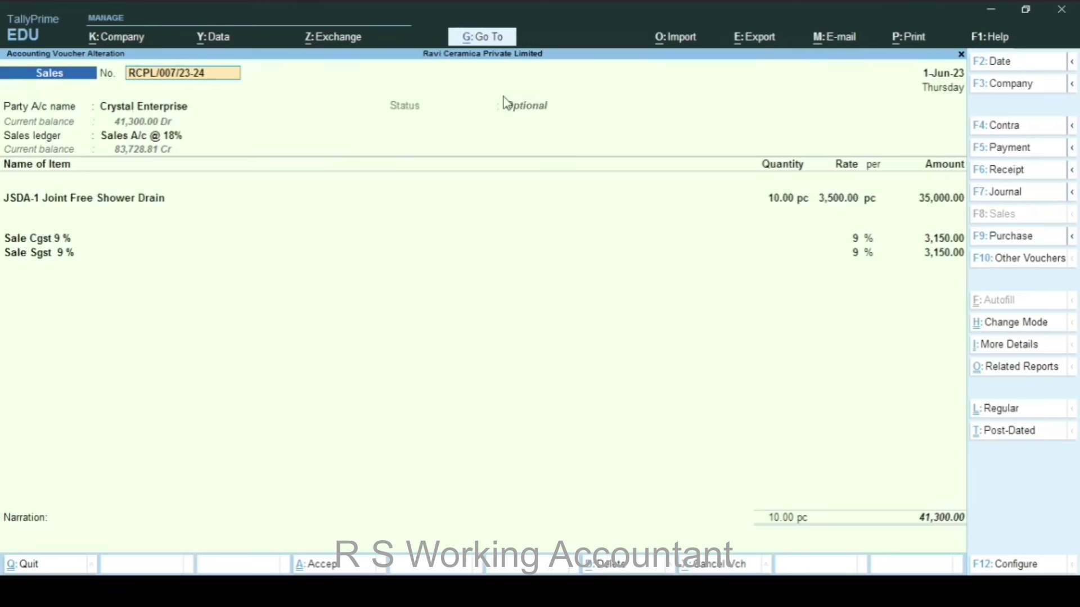
key(ctrl)
key(ctrl+p)
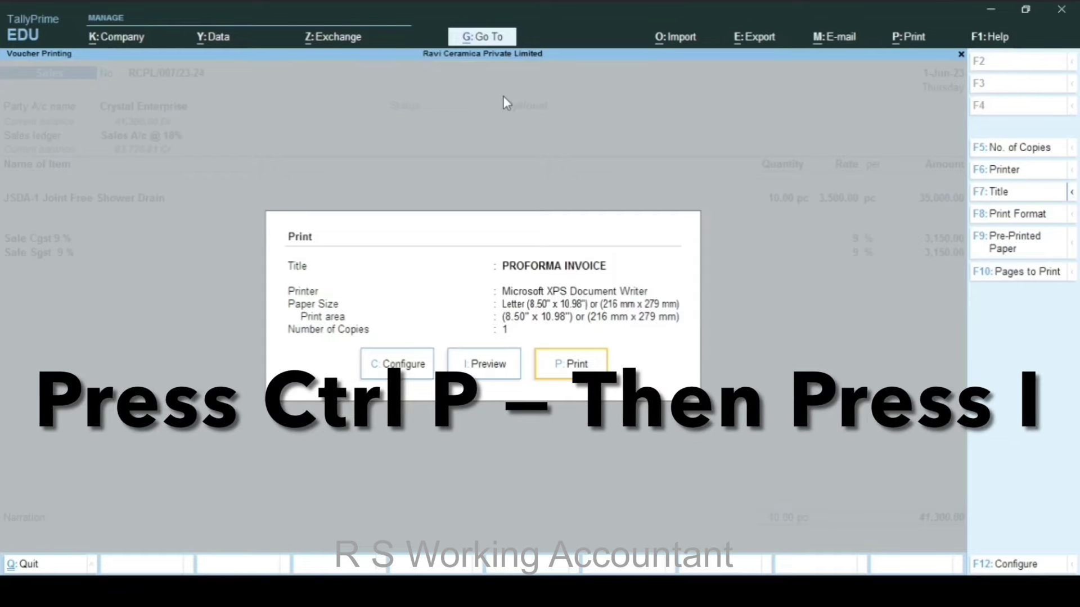
key(i)
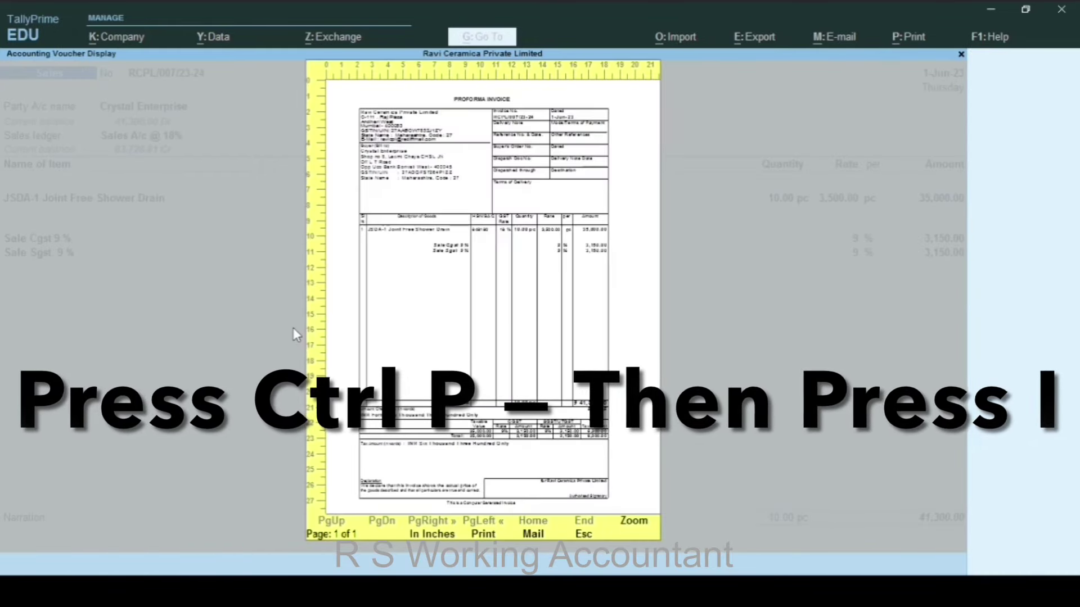
key(alt+z)
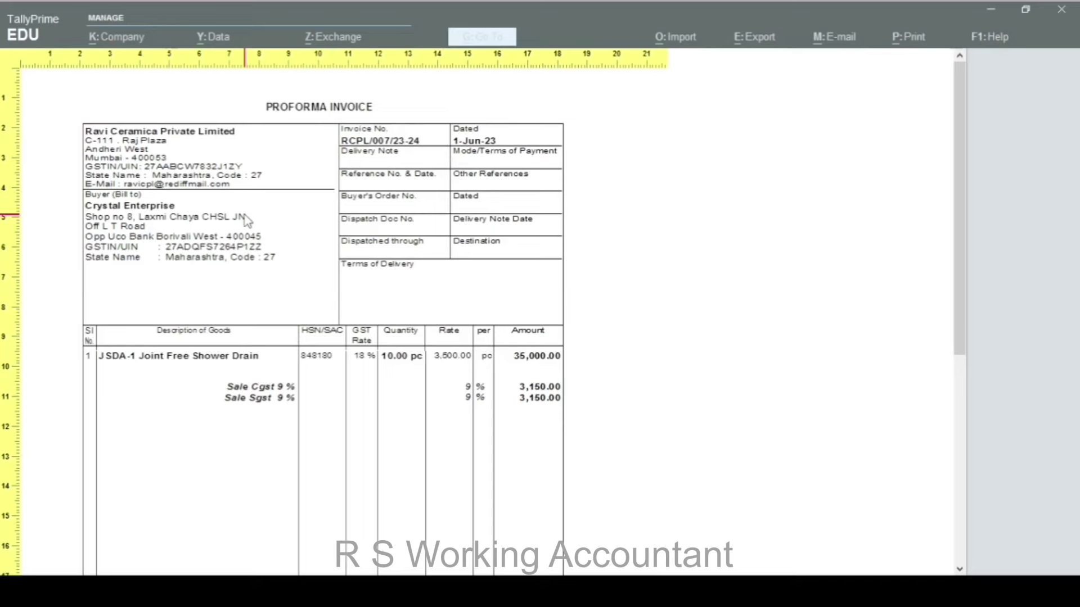
key(alt+z)
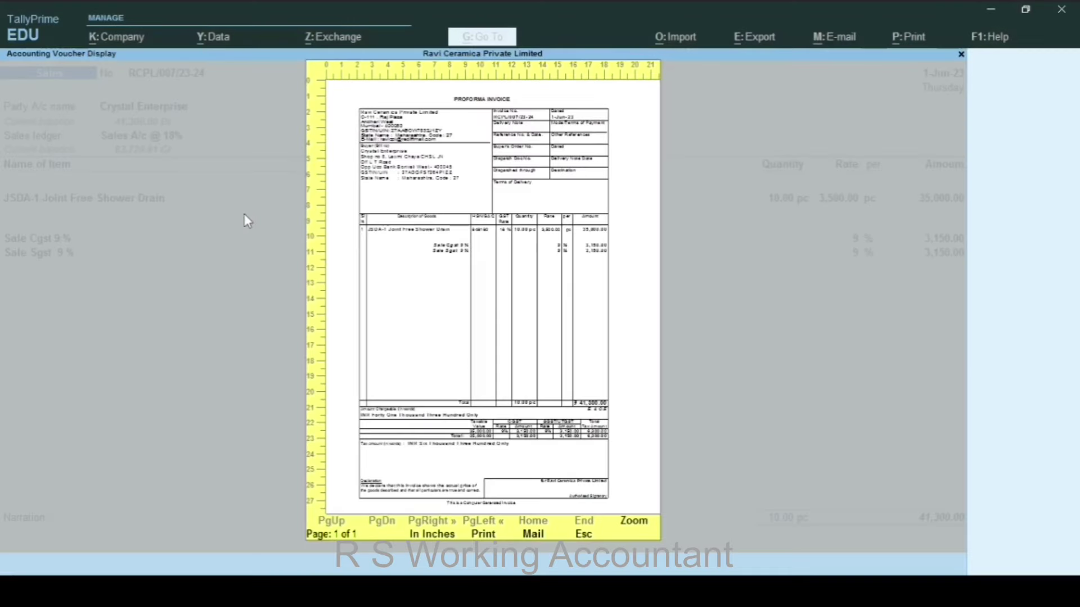
Step: Preview the Optional voucher's PROFORMA INVOICE printout once more and return to the voucher
key(Escape)
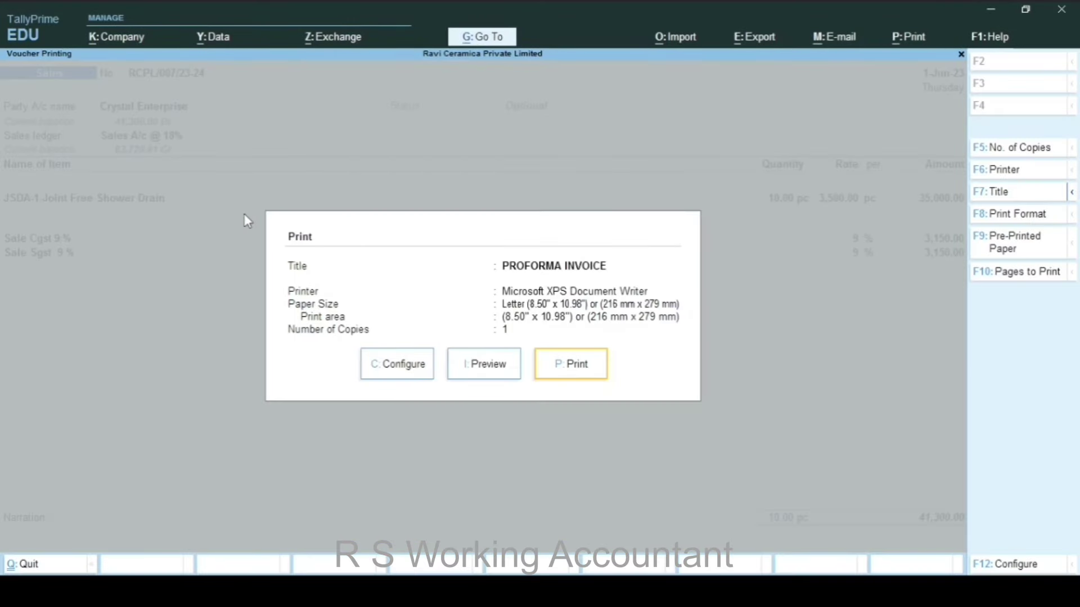
key(Escape)
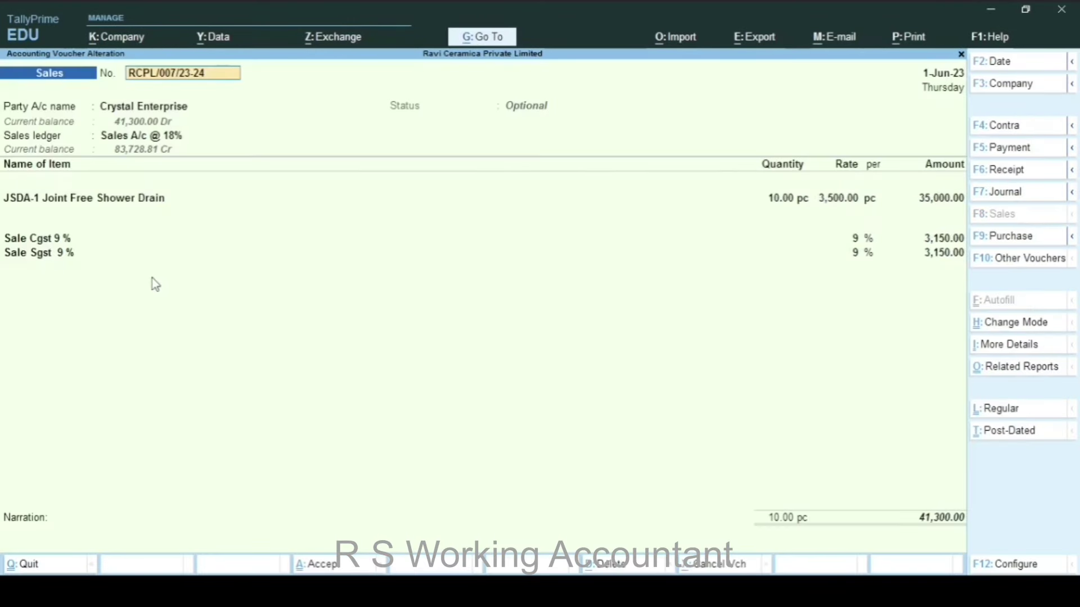
key(ctrl+p)
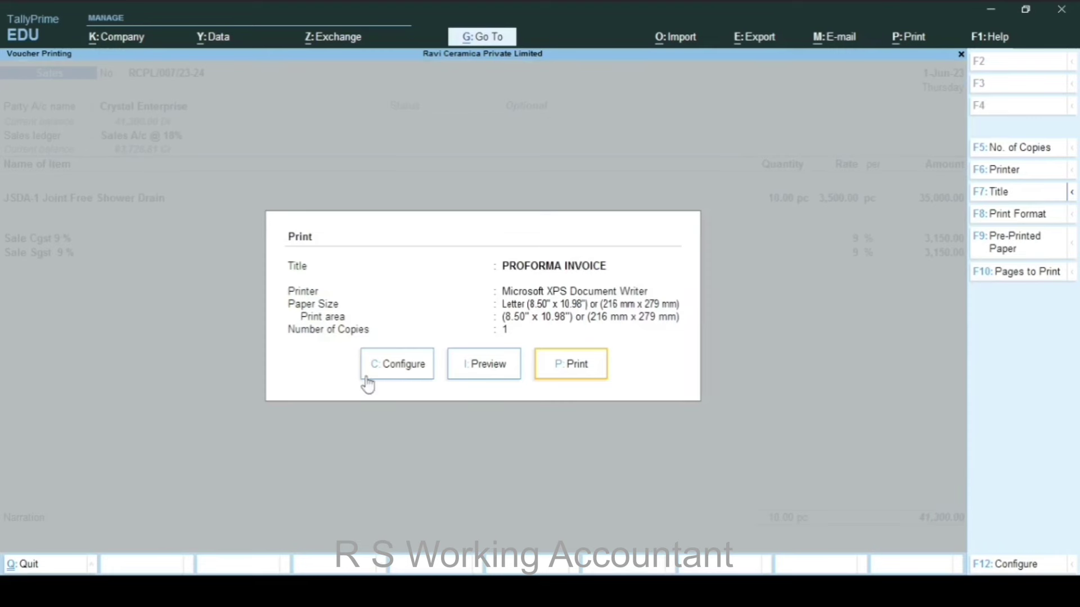
click(477, 366)
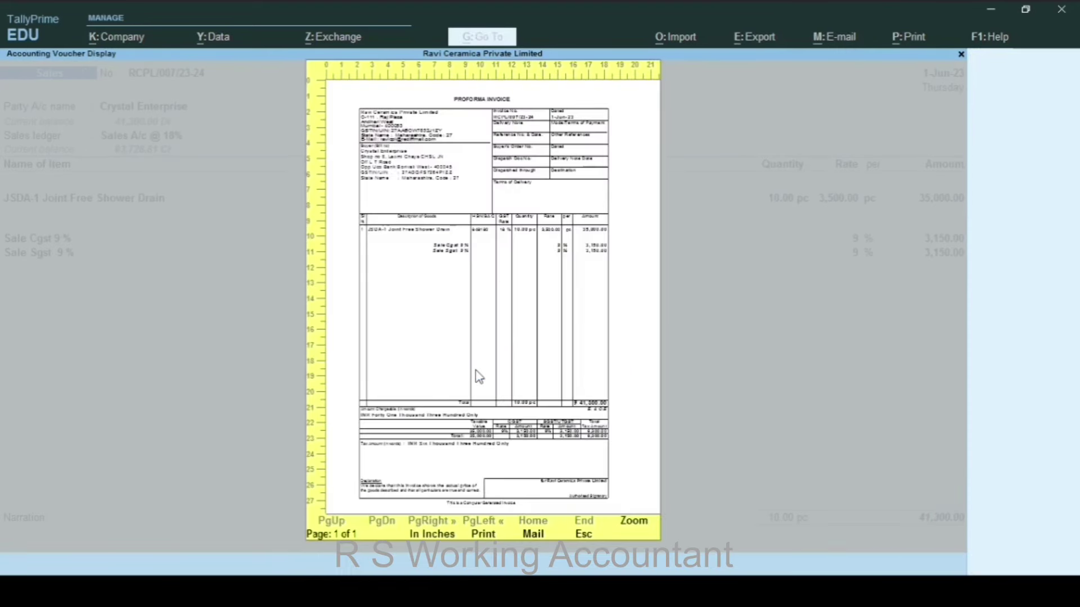
click(478, 376)
click(314, 294)
key(Escape)
key(Escape)
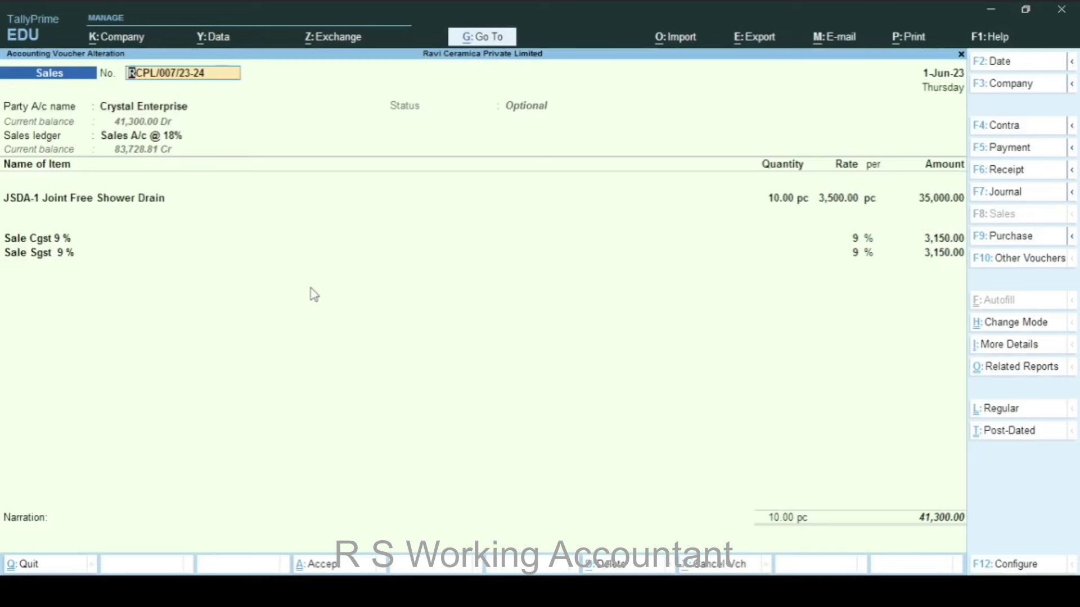
Step: Switch the voucher back to Regular and open its export configuration with the full list of options shown
key(ctrl+l)
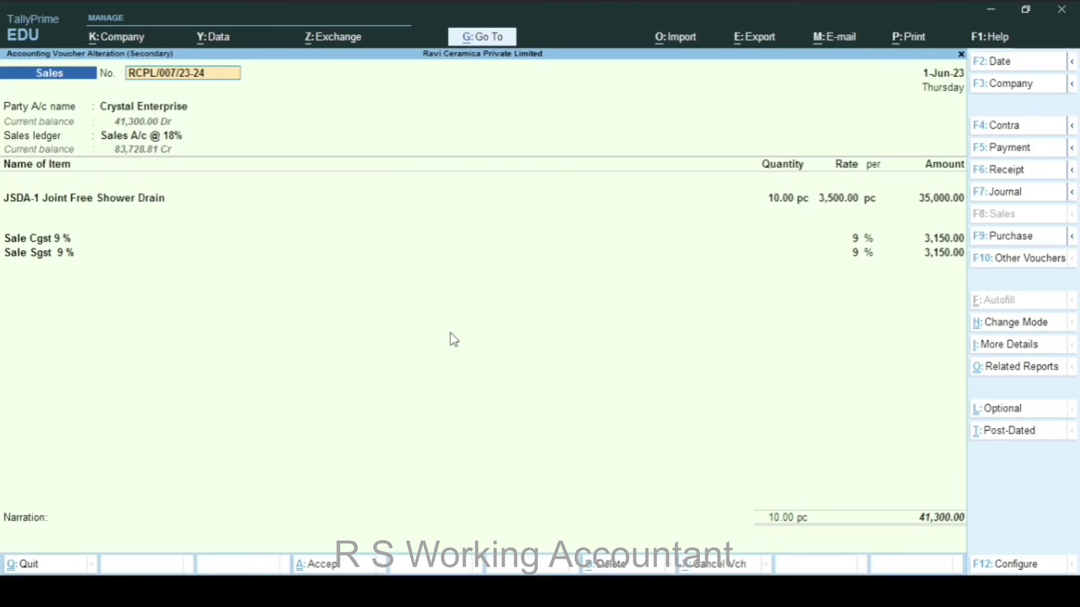
key(ctrl)
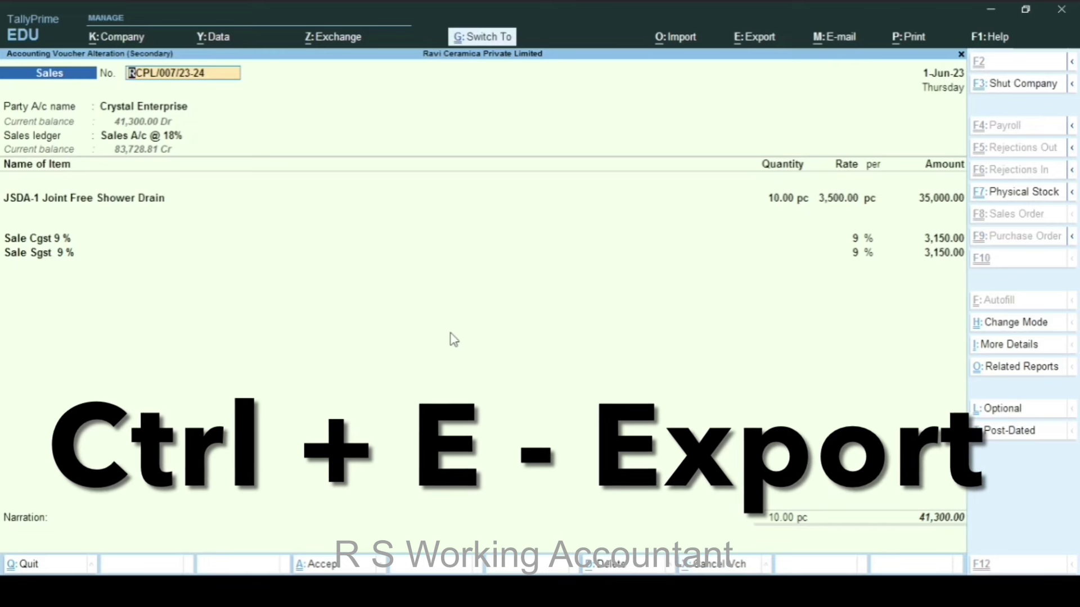
key(ctrl+e)
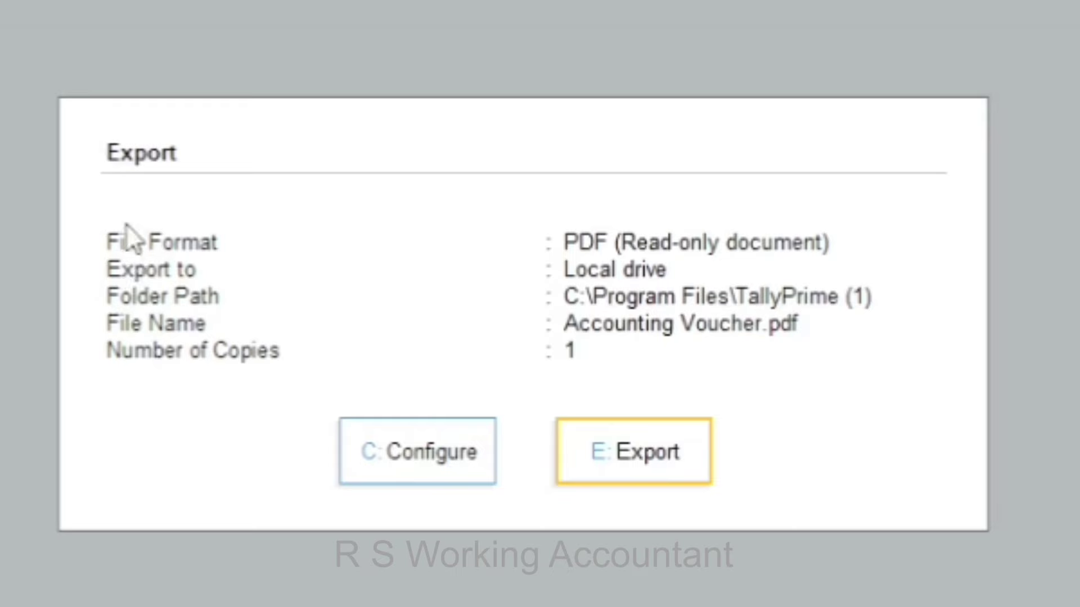
click(354, 465)
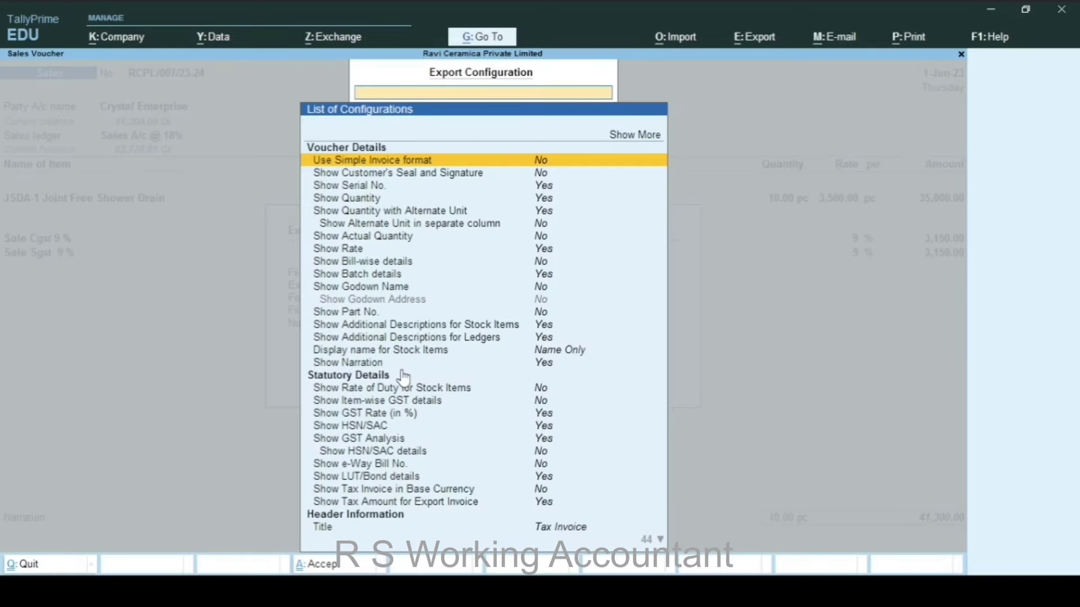
key(Up)
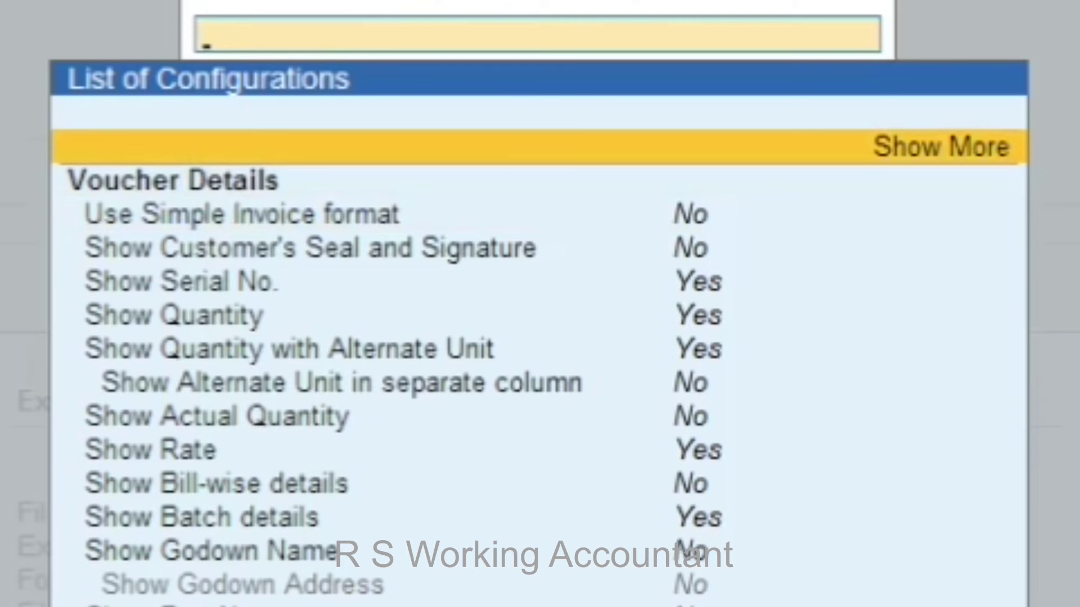
key(Return)
Step: Examine the export configuration options from the voucher details down to the invoice height and width settings
key(Down)
key(Down)
key(Down)
key(Down)
key(Down)
key(Down)
key(Down)
key(Down)
key(Down)
key(Down)
key(Down)
key(Down)
key(Down)
key(Down)
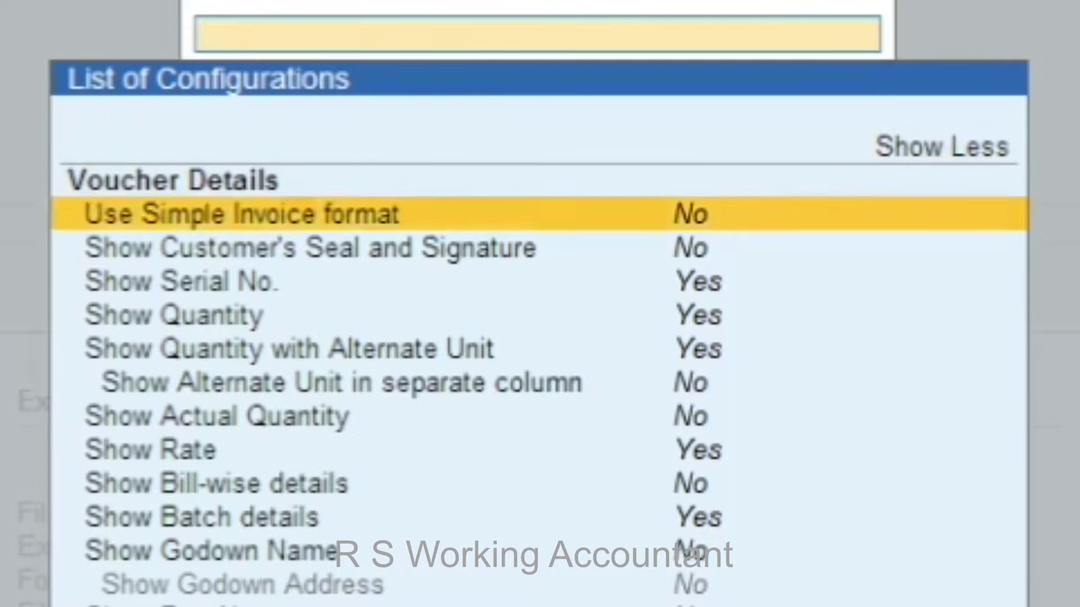
key(Down)
key(Down)
key(Down)
key(Down)
key(Down)
key(Down)
key(Down)
key(Down)
key(Down)
key(Down)
key(Down)
key(Down)
key(Down)
key(Down)
key(Down)
key(Down)
key(Down)
key(Down)
key(Down)
key(Down)
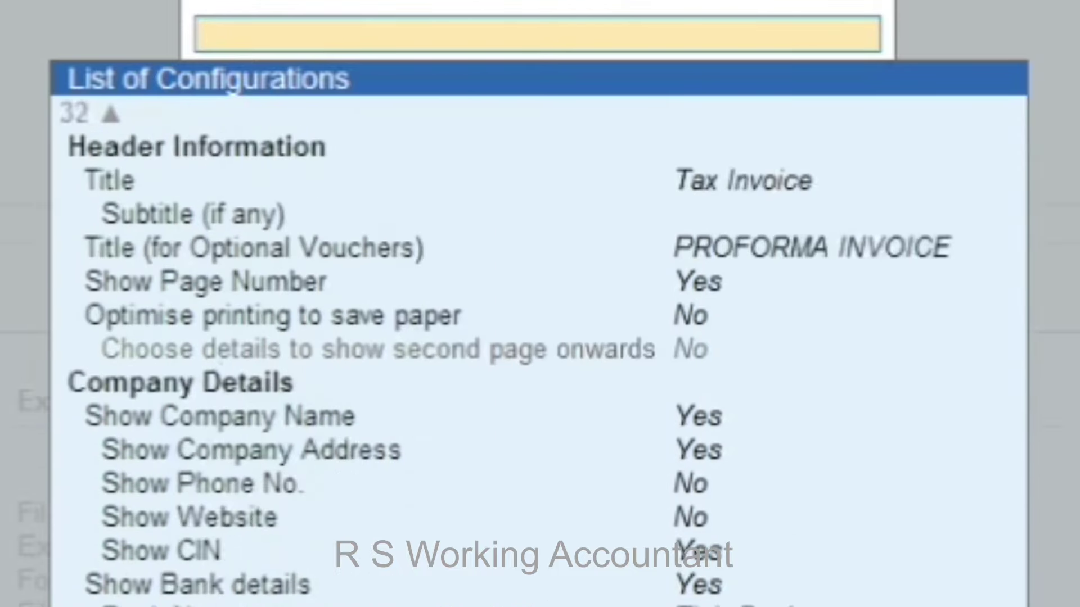
key(Down)
key(Down)
key(Down)
key(Down)
key(Down)
key(Down)
key(Down)
key(Down)
key(Down)
key(Down)
key(Down)
key(Down)
key(Down)
key(Down)
key(Down)
key(Down)
key(Down)
key(Down)
key(Down)
key(Down)
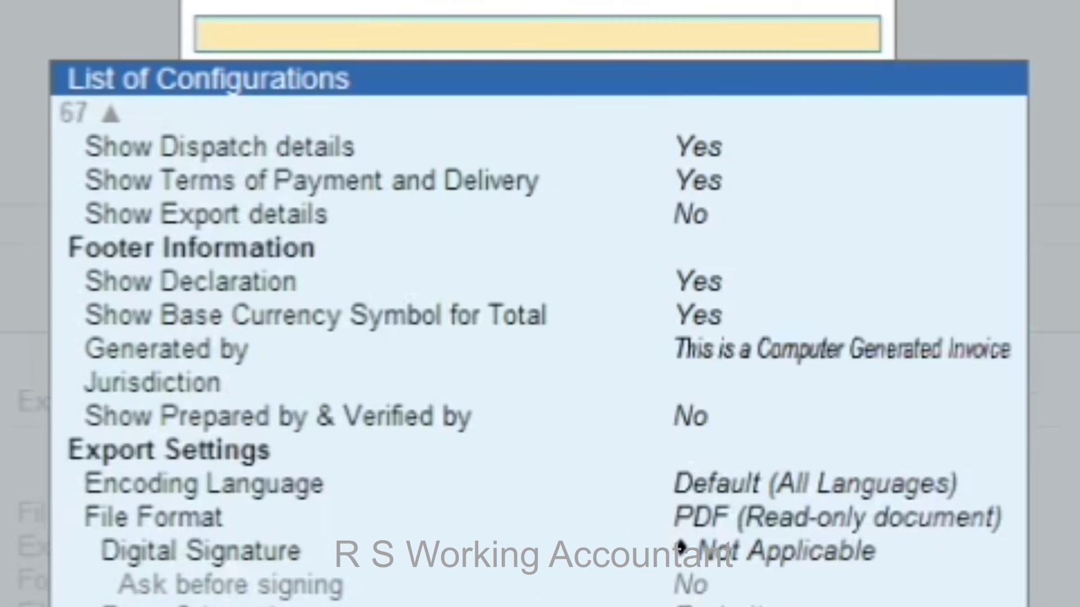
key(Down)
key(Down)
key(Down)
key(Down)
key(Down)
key(Down)
key(Down)
key(Down)
key(Down)
key(Down)
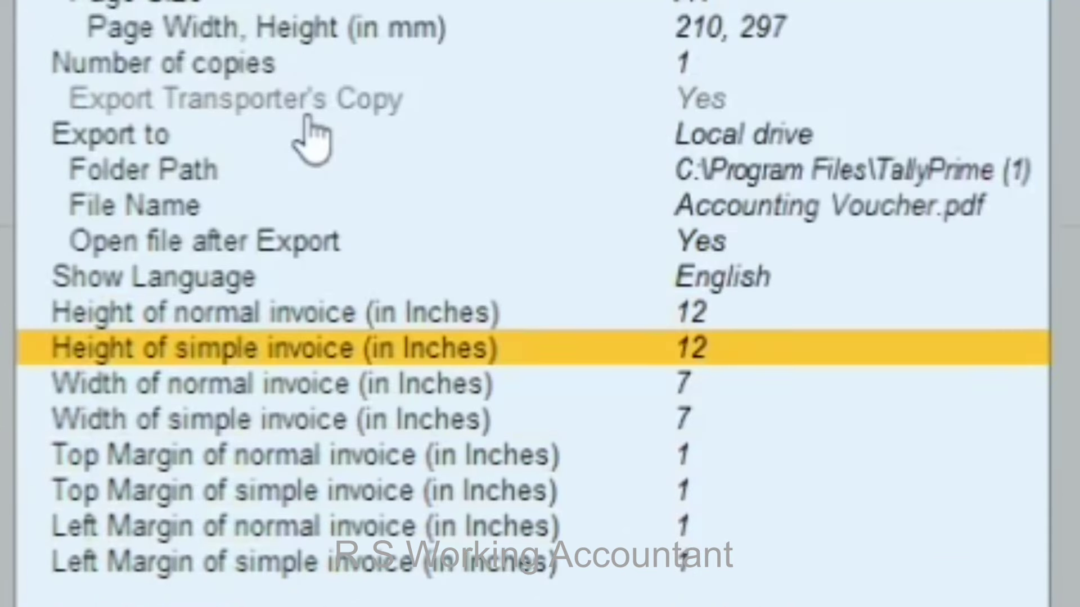
key(Down)
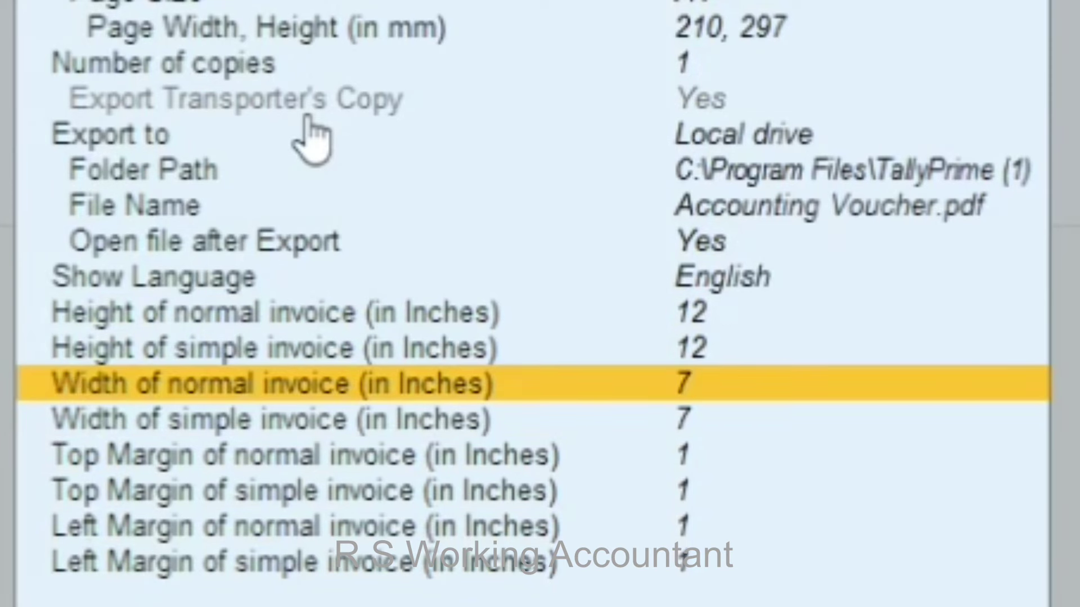
key(Up)
key(Up)
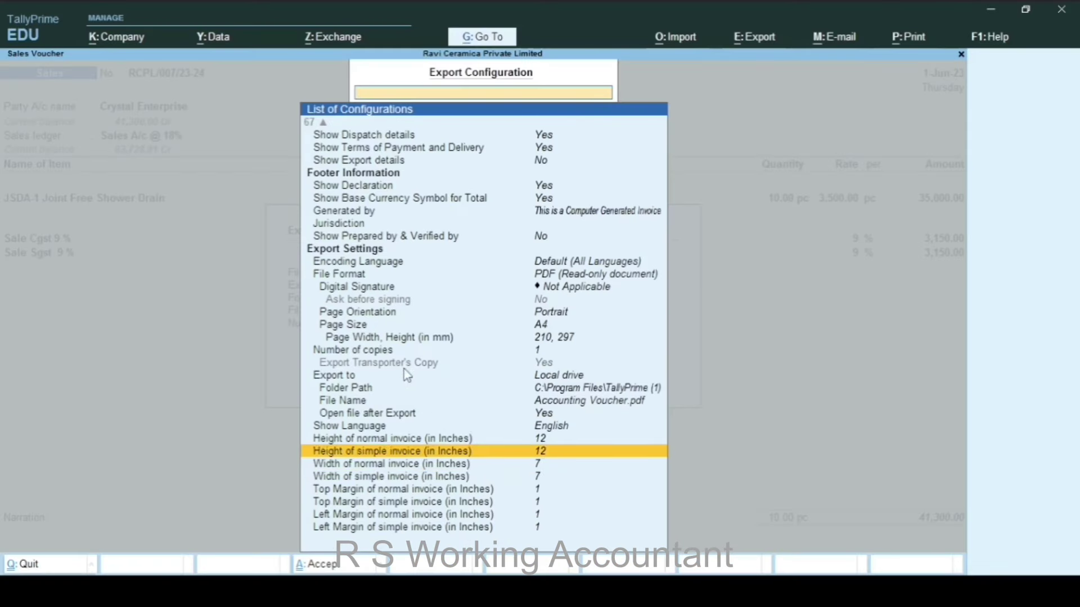
key(Down)
key(Down)
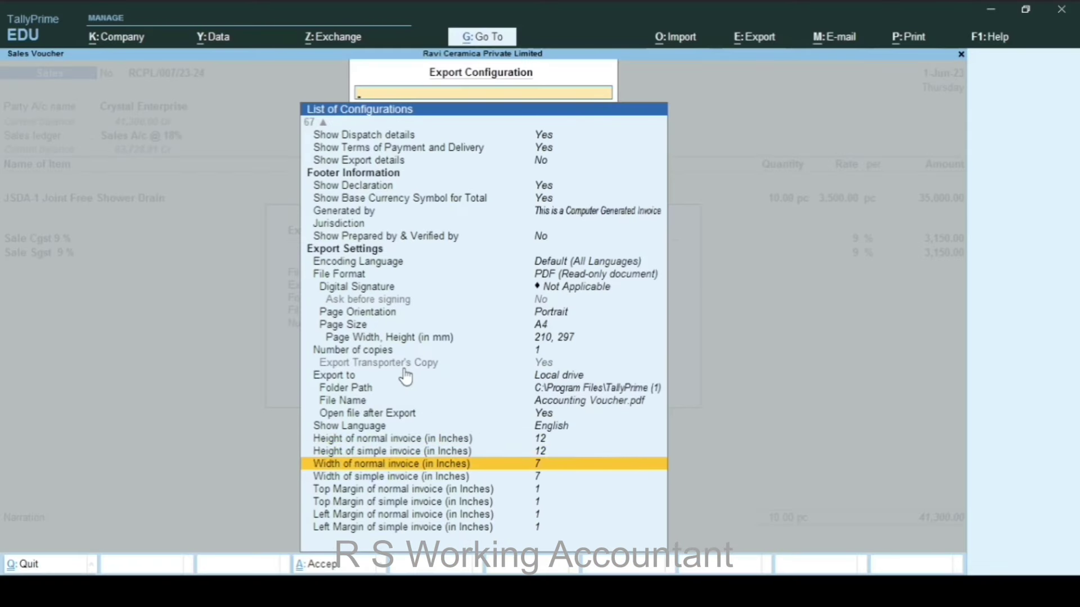
Step: Set the top margin of both the normal and the simple invoice to 0.50 inches
key(Down)
key(Down)
key(Down)
key(Down)
key(Down)
key(Up)
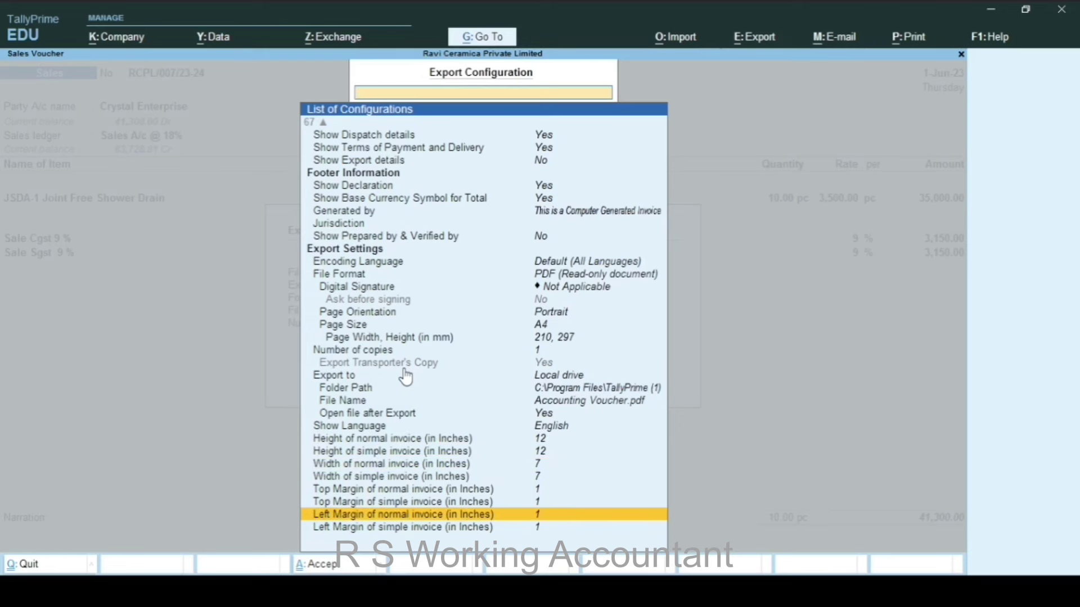
key(Up)
key(Up)
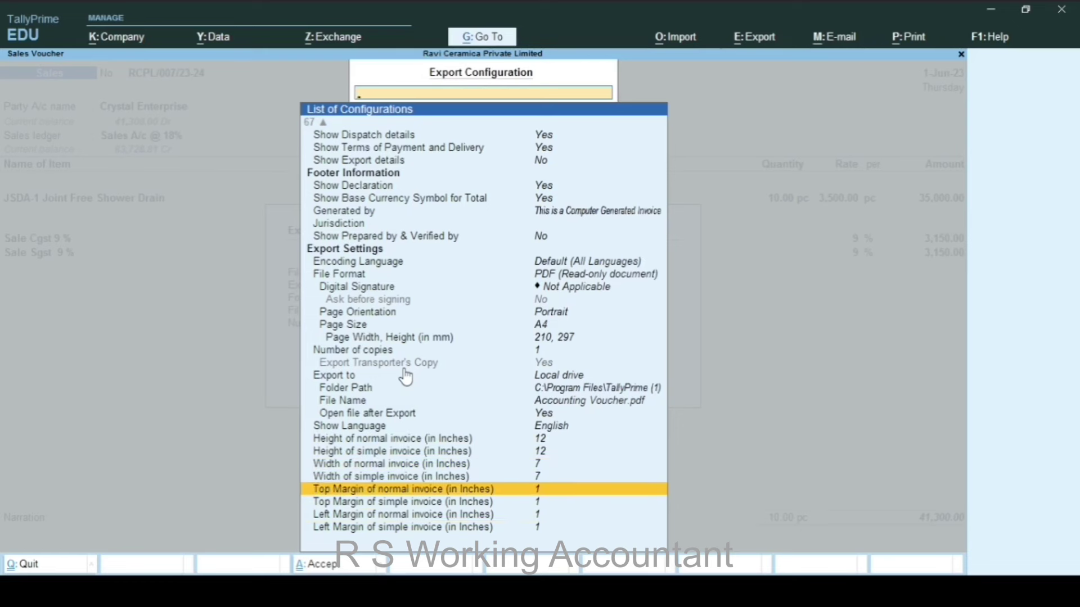
key(Return)
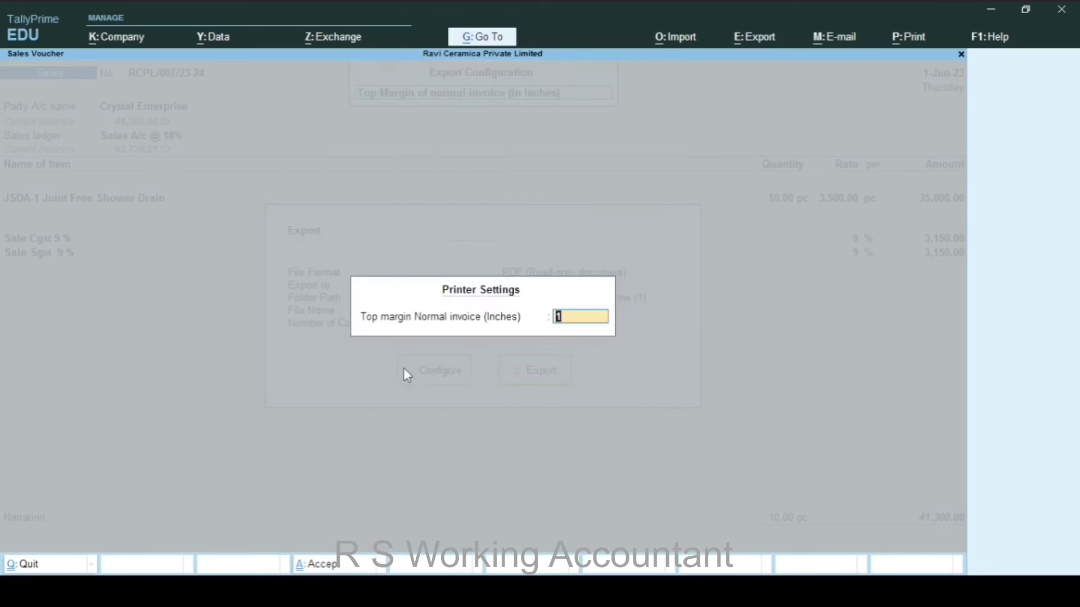
text(0.50)
key(Return)
key(Down)
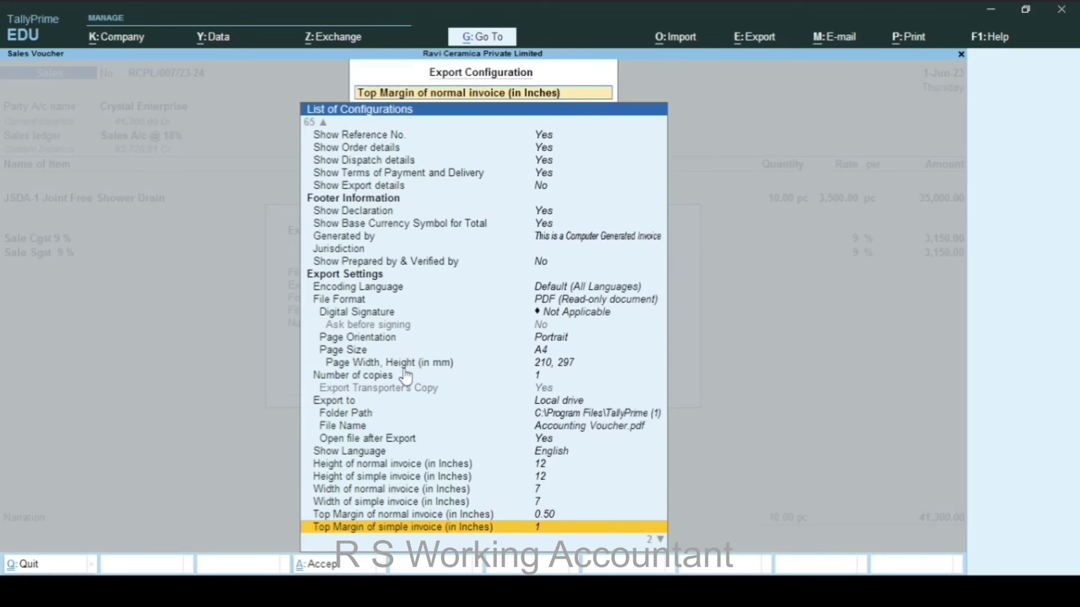
key(Return)
text(0.50)
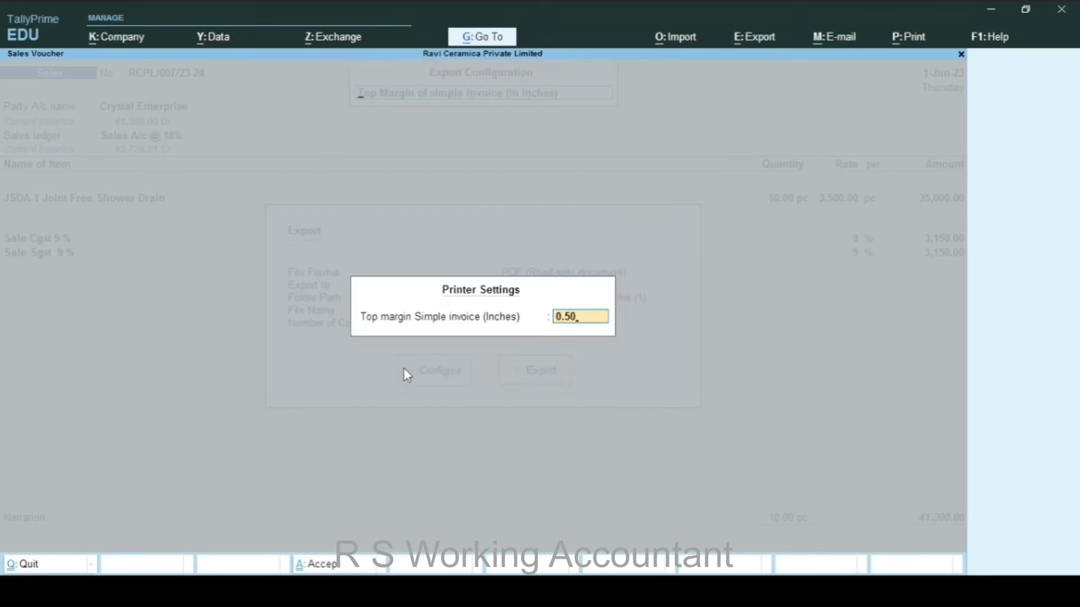
key(Return)
Step: Set the left margin of both the normal and the simple invoice to 0.50 inches
key(Down)
key(Return)
text(0.50)
key(Return)
key(Down)
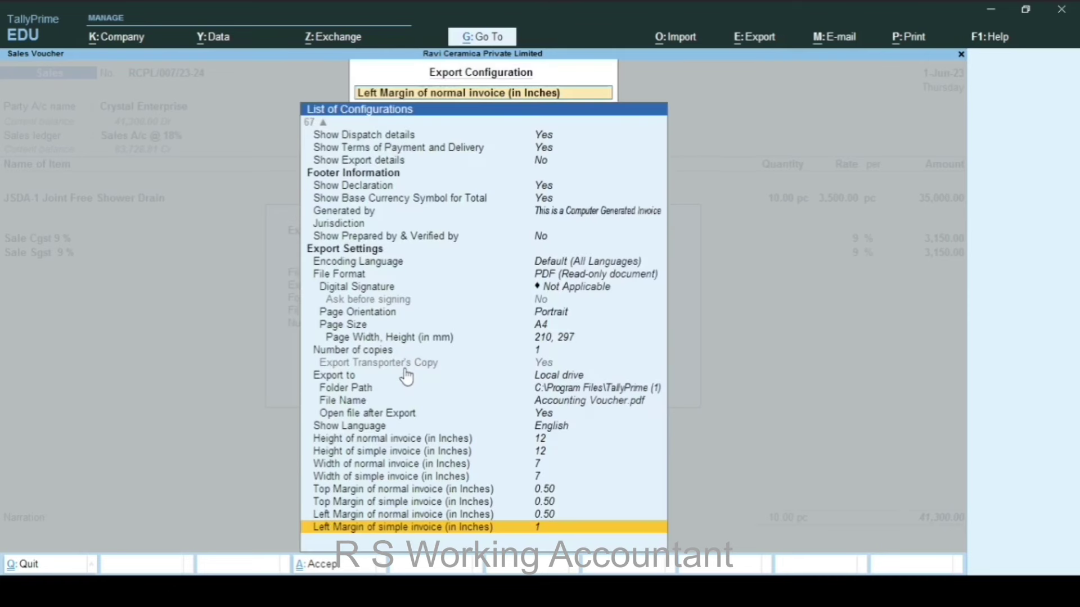
key(Return)
text(0.50)
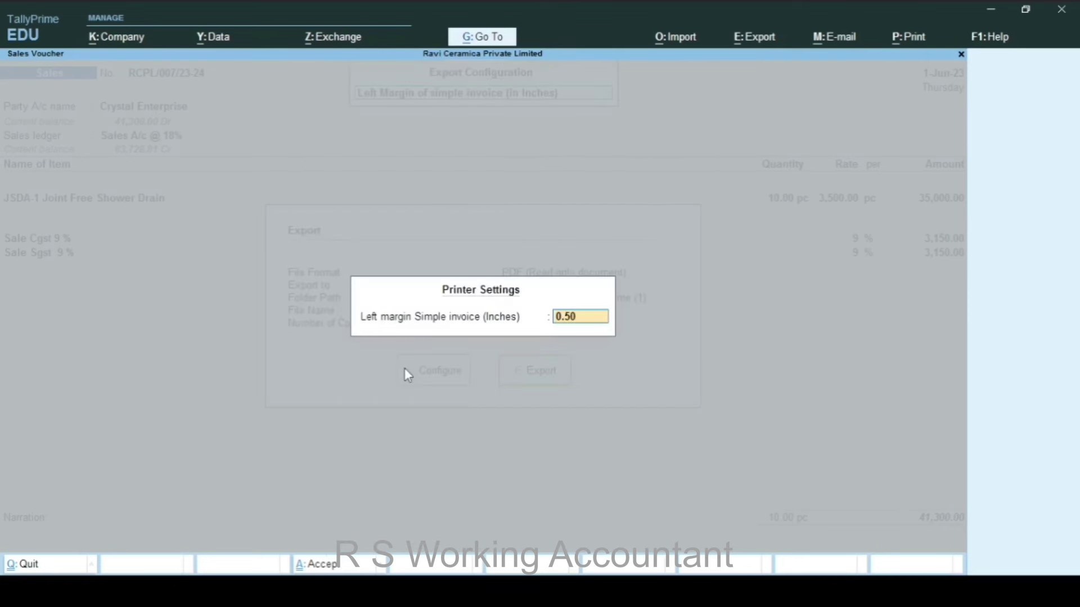
key(Return)
Step: Change the export folder path to C:\RAVI
key(Up)
key(Up)
key(Up)
key(Up)
key(Up)
key(Up)
key(Up)
key(Up)
key(Up)
key(Up)
key(Up)
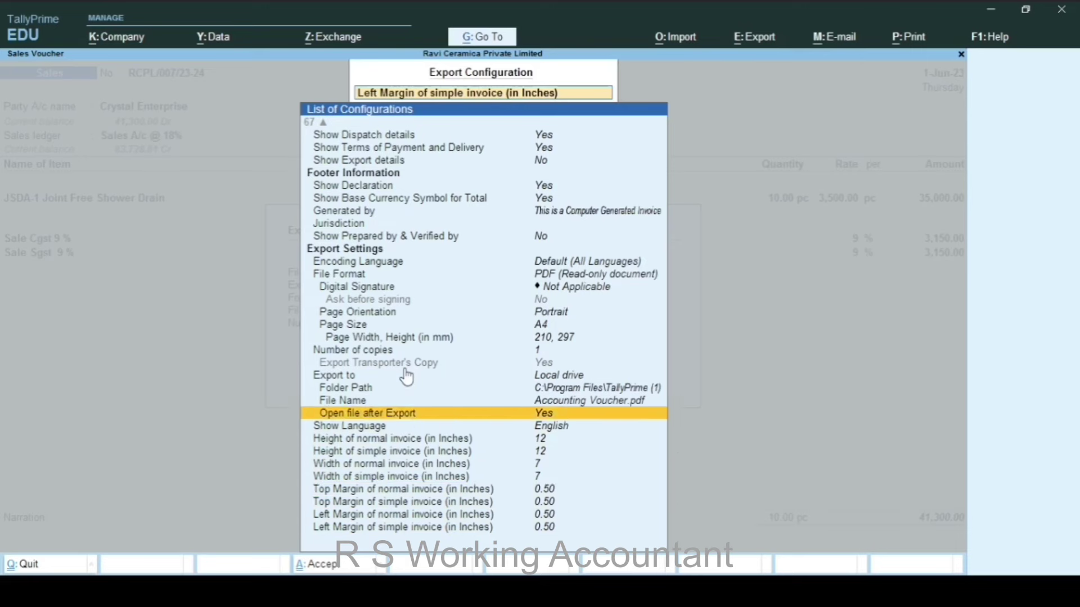
key(Return)
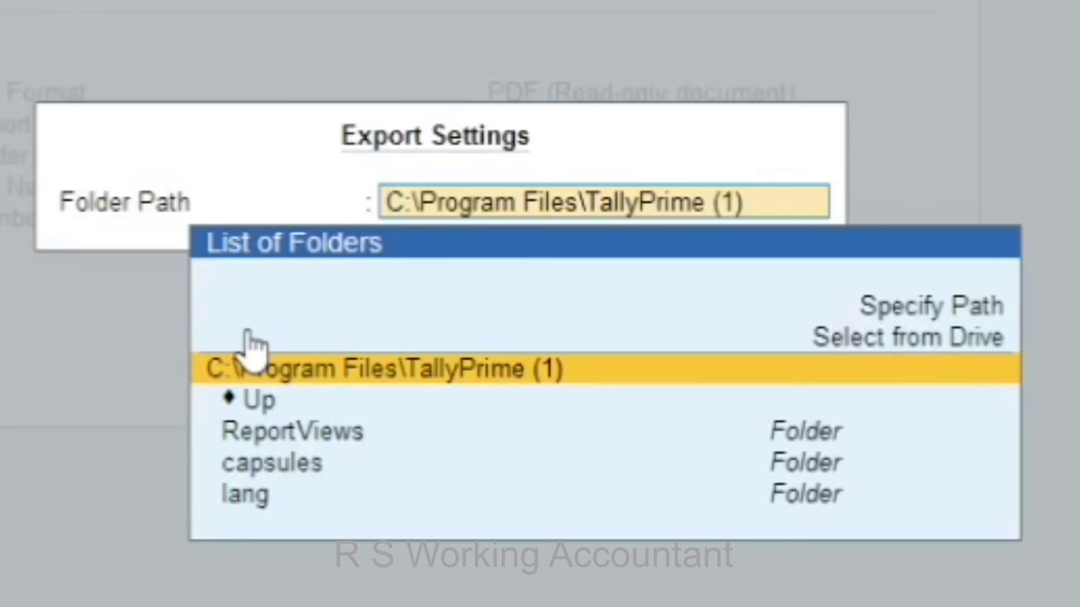
key(BackSpace)
key(BackSpace)
key(BackSpace)
key(BackSpace)
key(BackSpace)
key(BackSpace)
key(BackSpace)
key(BackSpace)
key(BackSpace)
key(BackSpace)
key(BackSpace)
key(BackSpace)
key(BackSpace)
key(BackSpace)
key(BackSpace)
key(BackSpace)
key(BackSpace)
key(BackSpace)
key(BackSpace)
key(BackSpace)
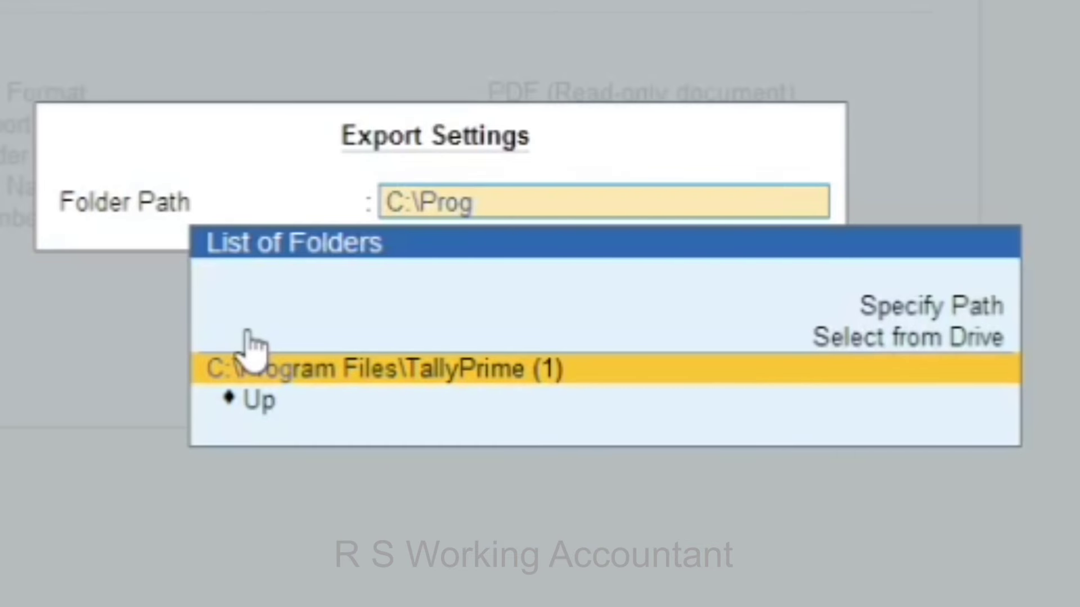
key(BackSpace)
key(BackSpace)
key(BackSpace)
key(BackSpace)
text(RAV)
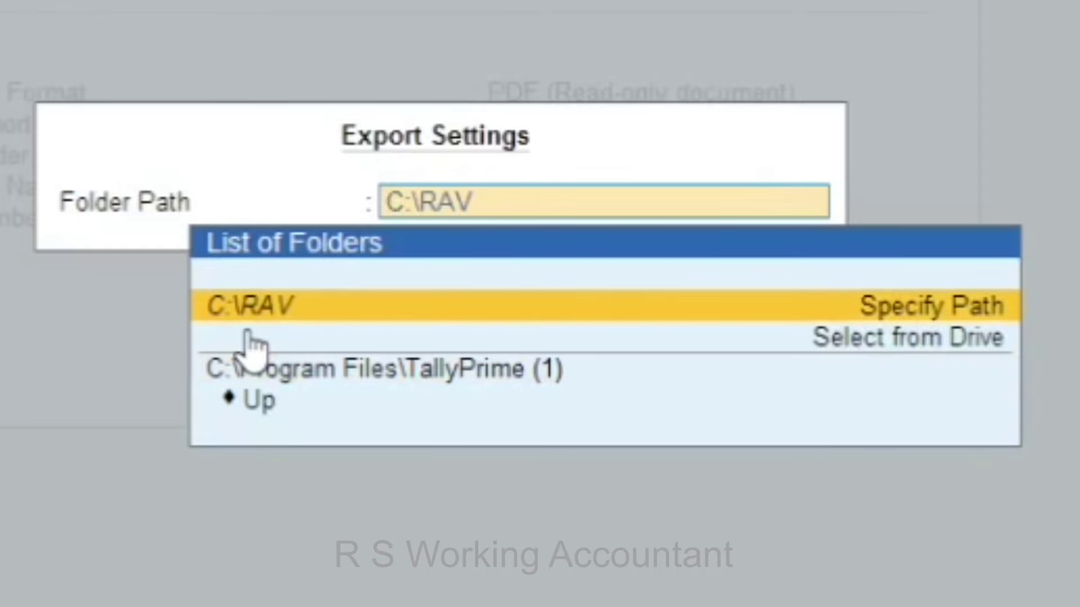
text(I)
key(Return)
key(Return)
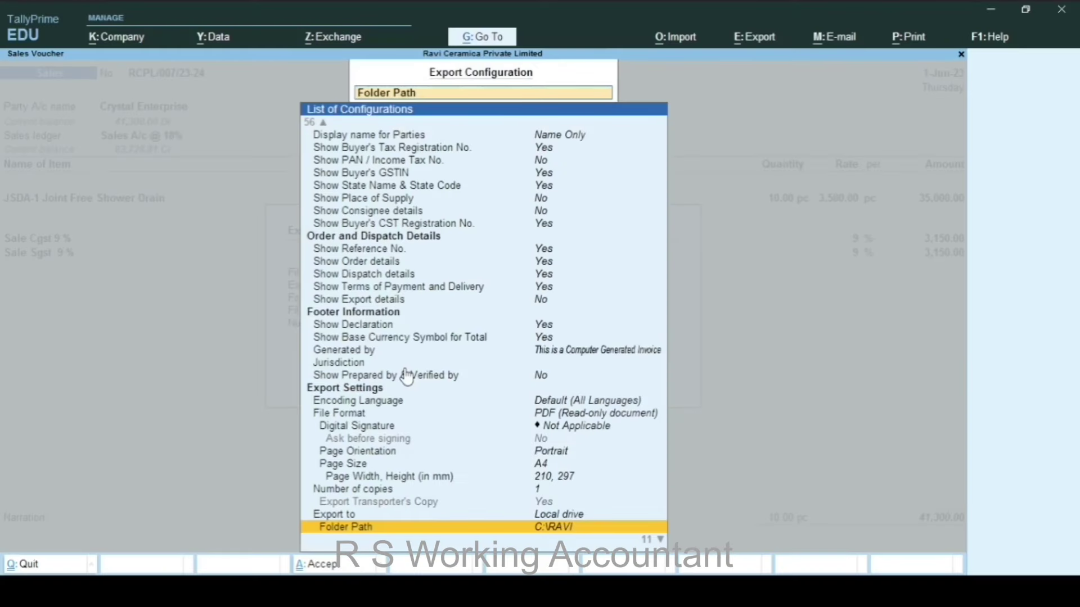
Step: Set the export file name to CRYSTAL ENT PROFORMA INVOICE
key(Down)
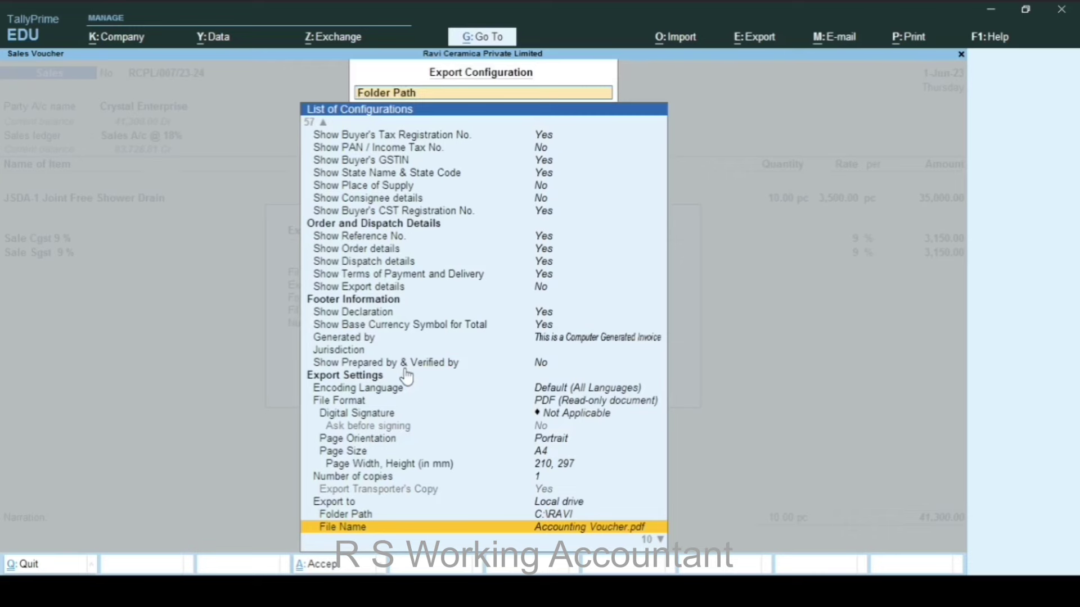
key(Down)
key(Up)
key(Return)
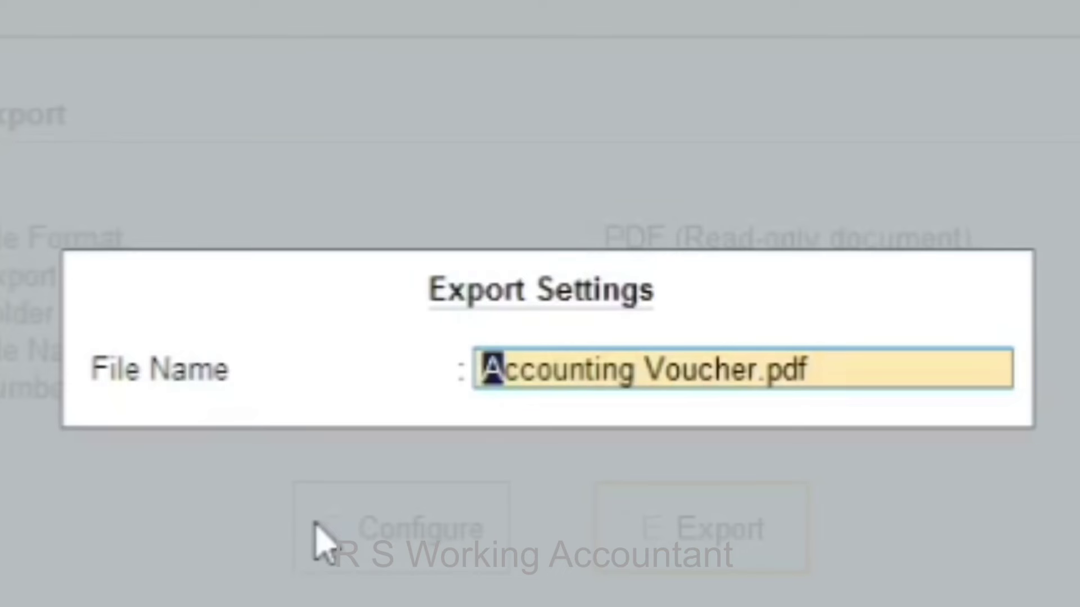
text(CR)
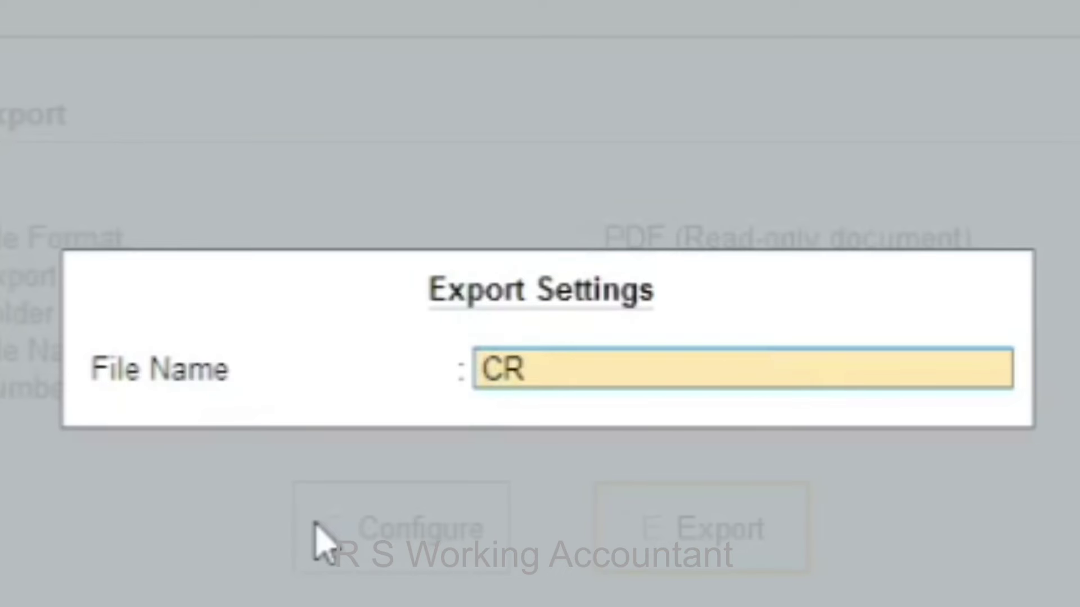
text(YSTAK)
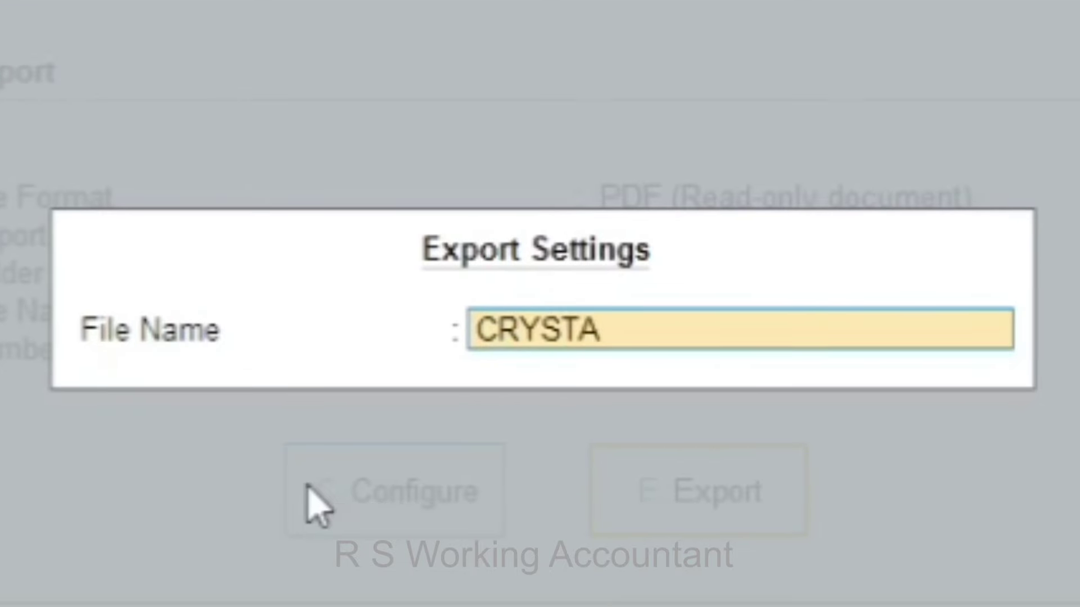
key(BackSpace)
text(L E)
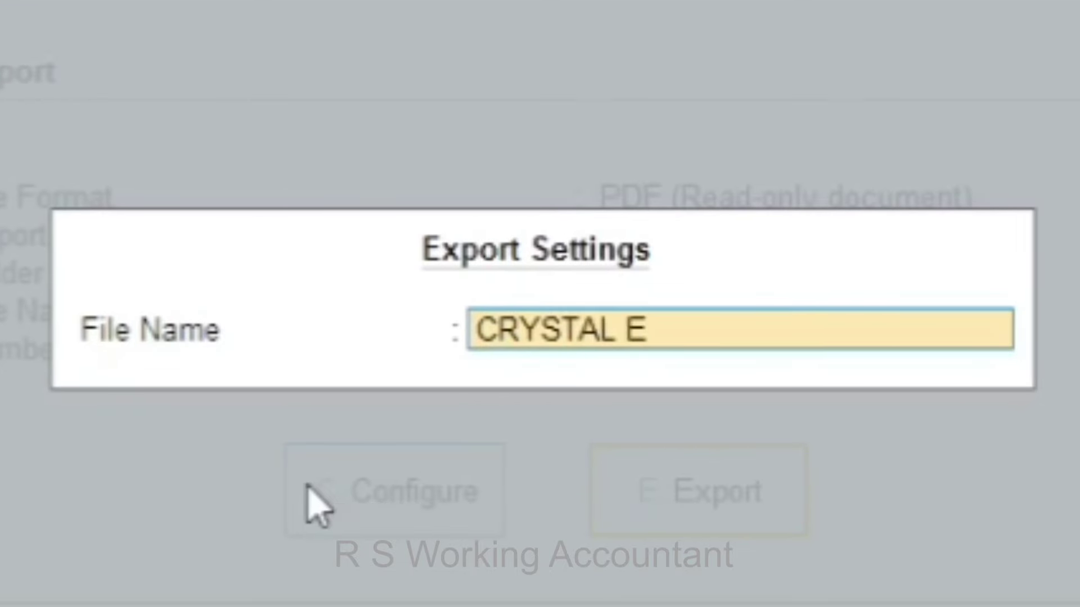
text(NT PRO)
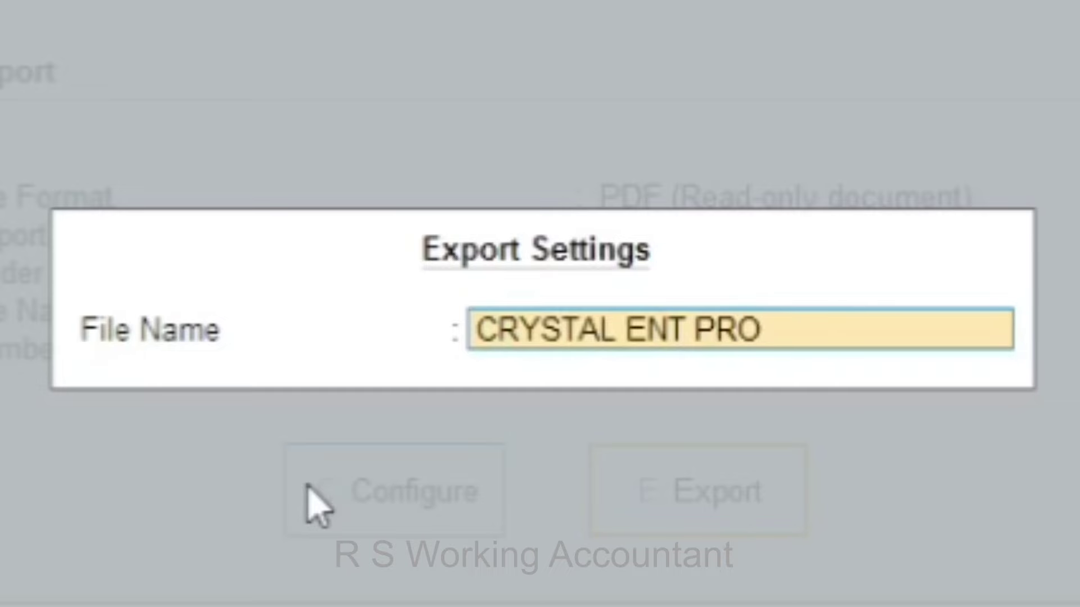
text(FORMA I)
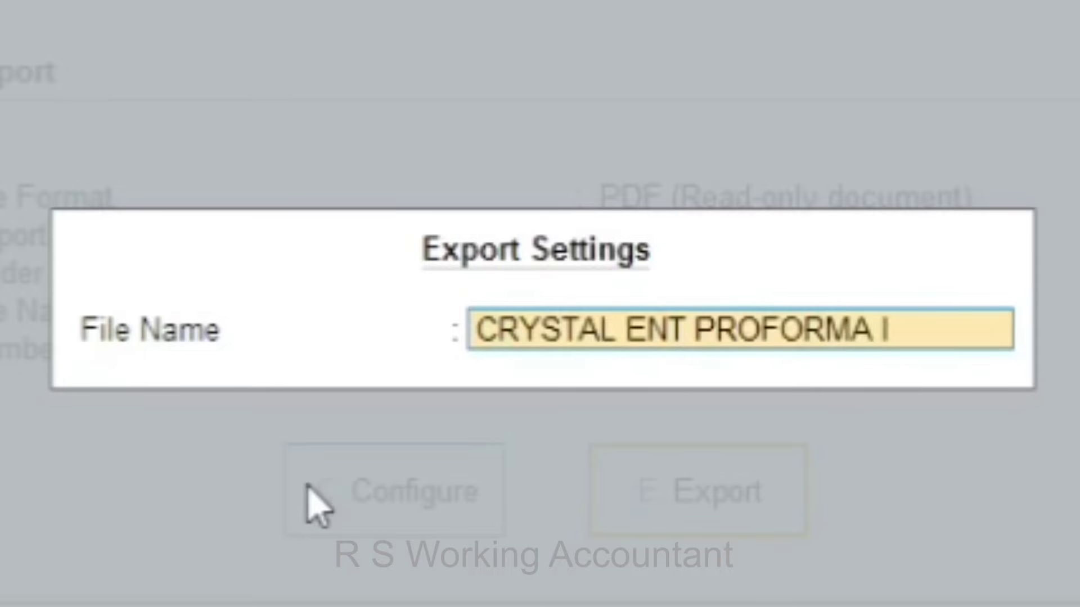
text(NVOICE)
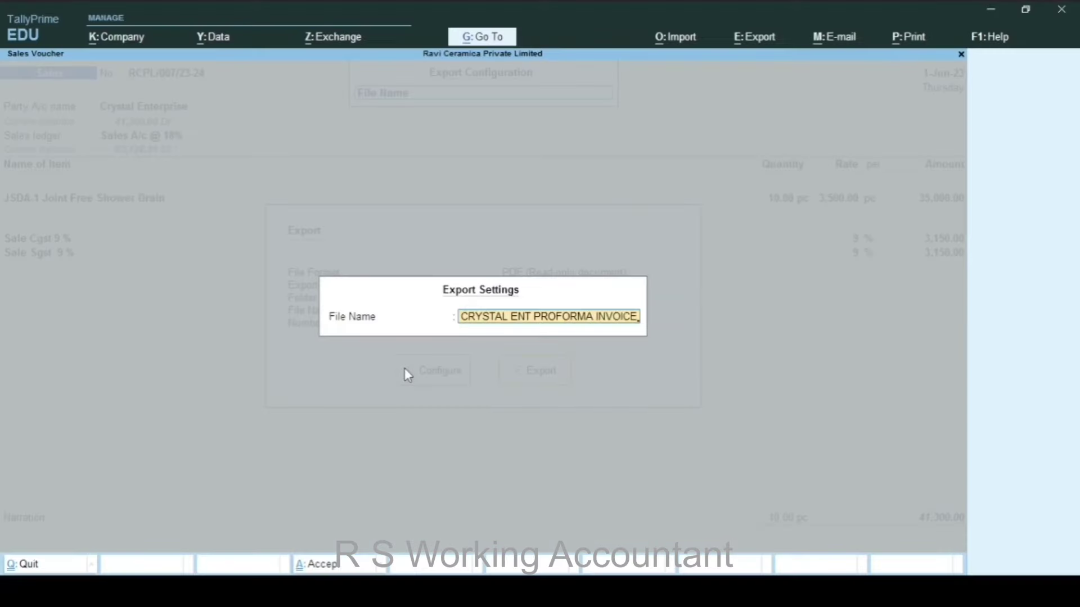
key(Return)
Step: Keep PDF (Read-only document) as the file format with digital signature Not Applicable, and accept the export configuration
key(Down)
key(Down)
key(Down)
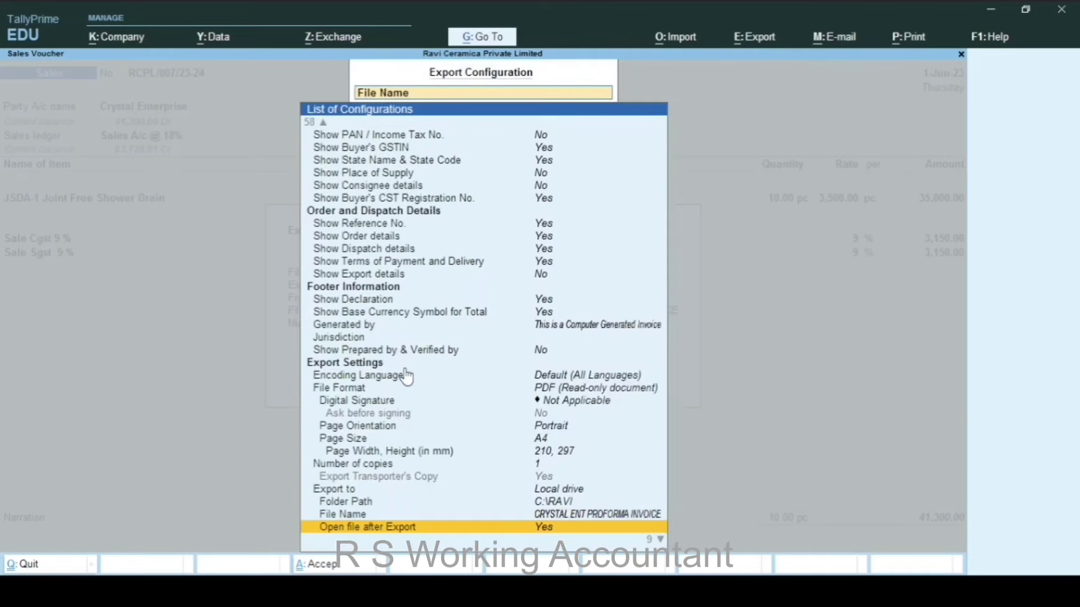
key(Up)
key(Up)
key(Up)
key(Up)
key(Up)
key(Up)
key(Up)
key(Up)
key(Up)
key(Up)
key(Up)
key(Up)
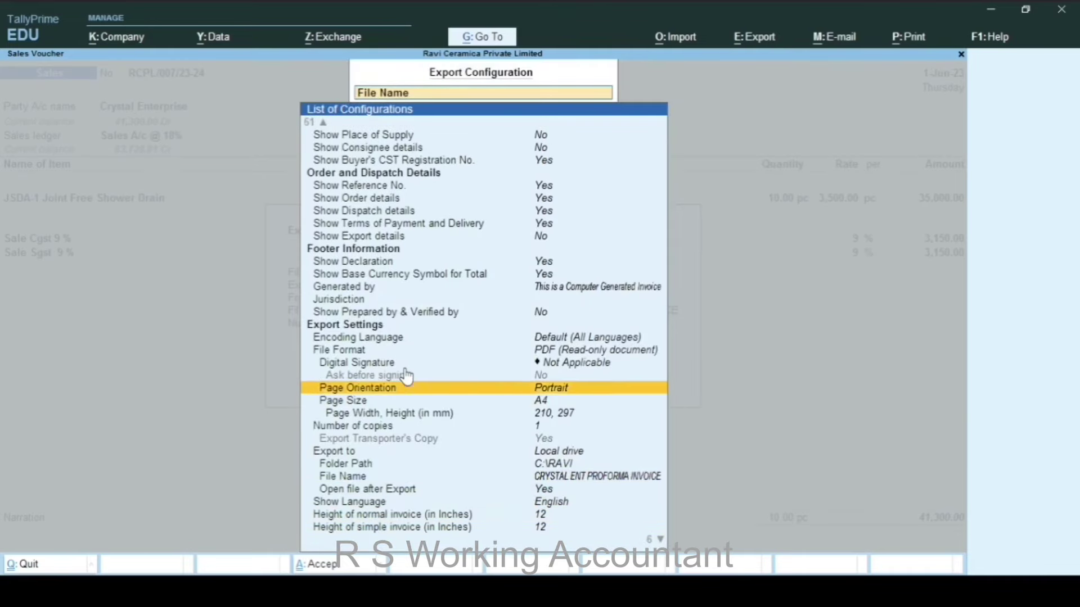
key(Down)
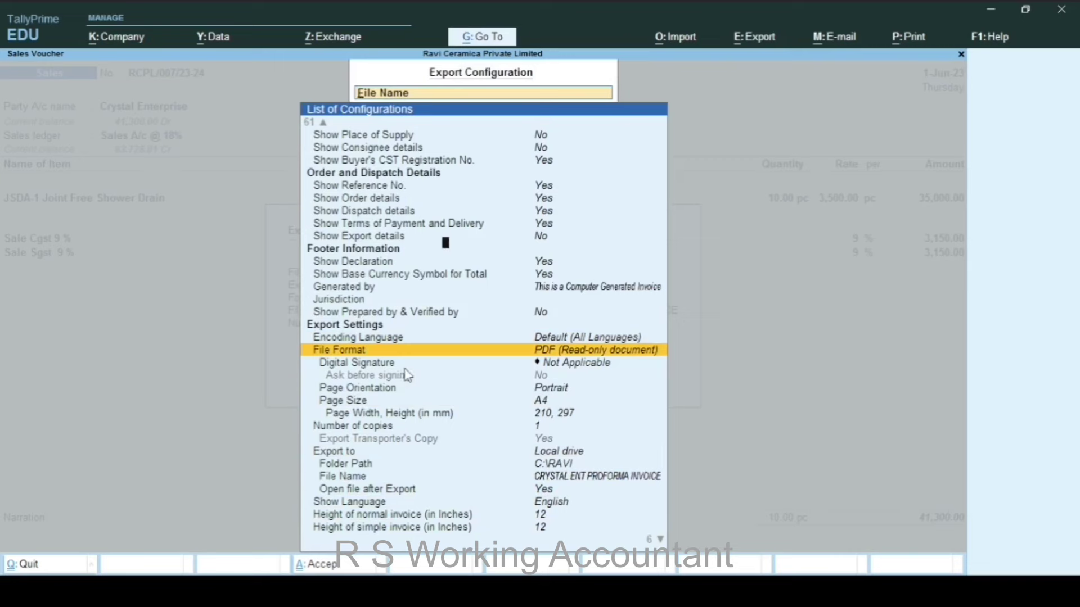
key(Return)
key(Return)
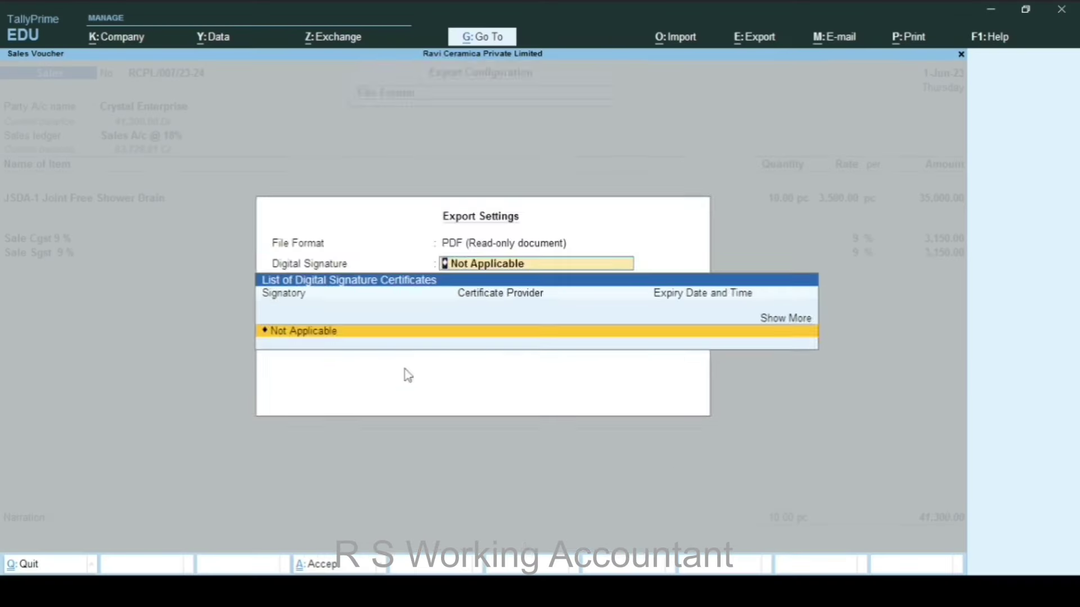
key(Return)
key(ctrl)
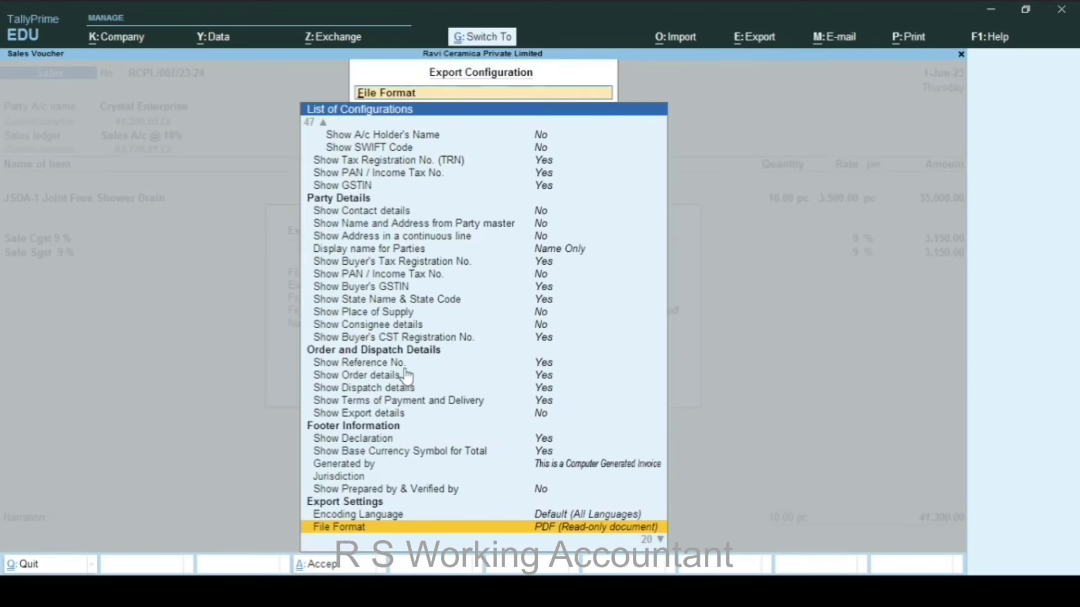
key(ctrl+a)
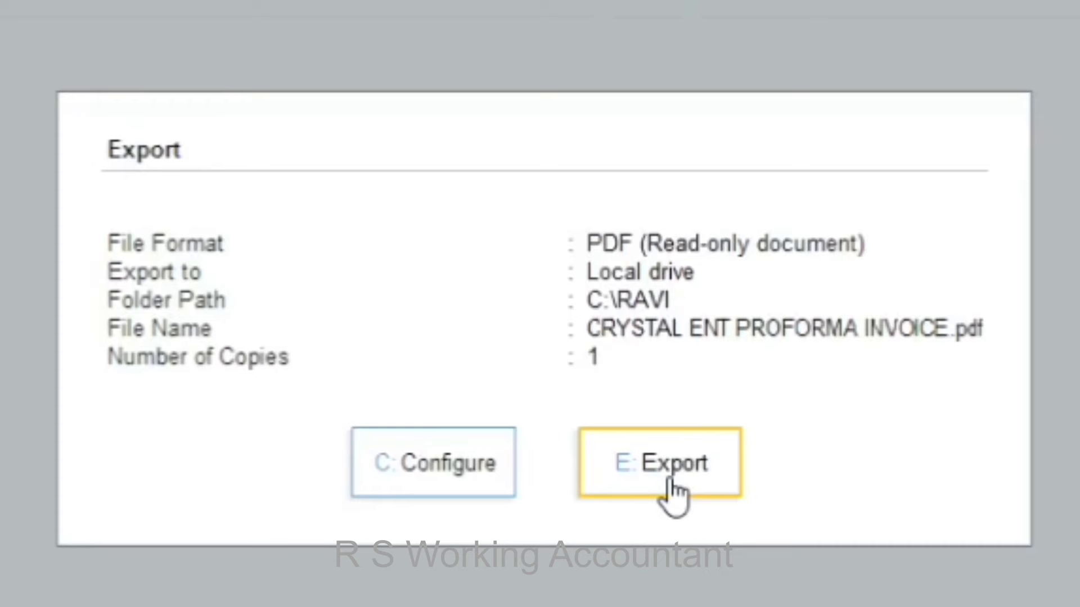
Step: Export the proforma invoice as a PDF, look through the opened file and return to TallyPrime
click(538, 376)
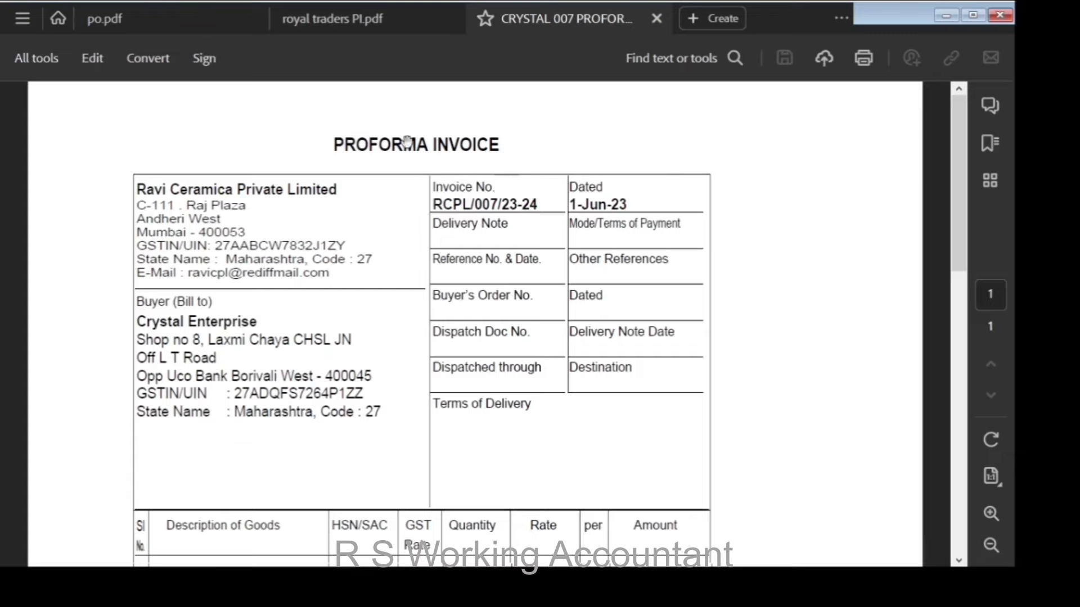
drag(948, 174, 973, 168)
drag(966, 205, 961, 278)
key(alt+Tab)
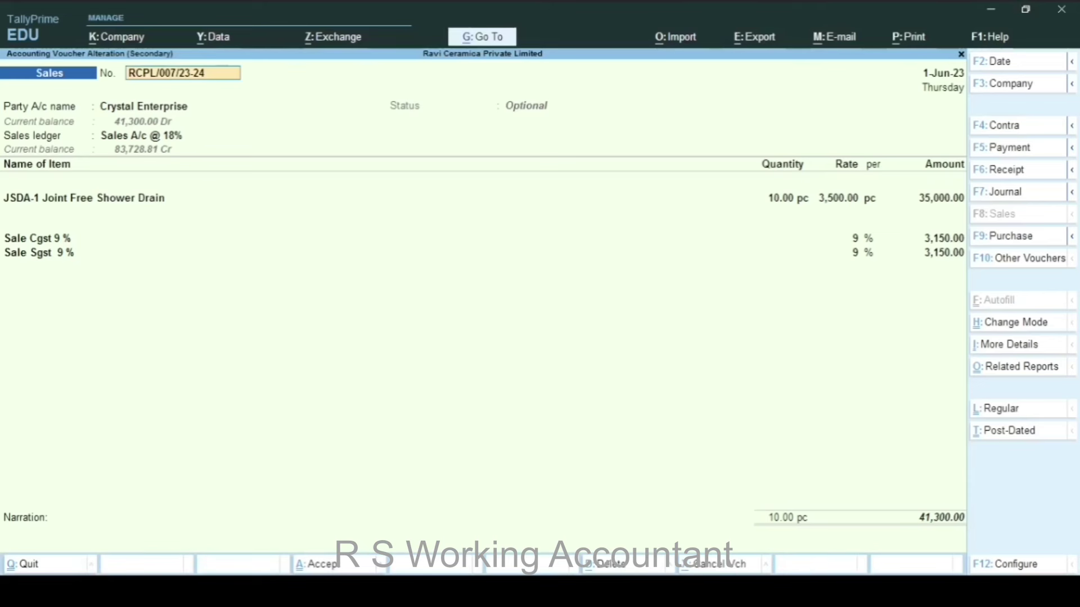
Step: Leave the sales voucher without saving changes and return to the Gateway of Tally
key(BackSpace)
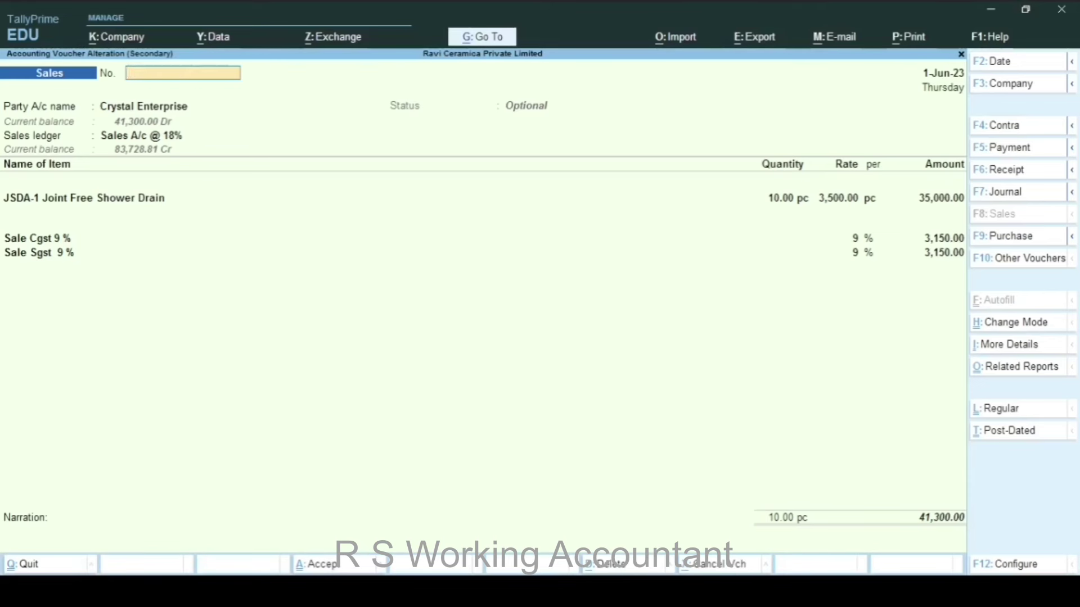
key(Escape)
key(y)
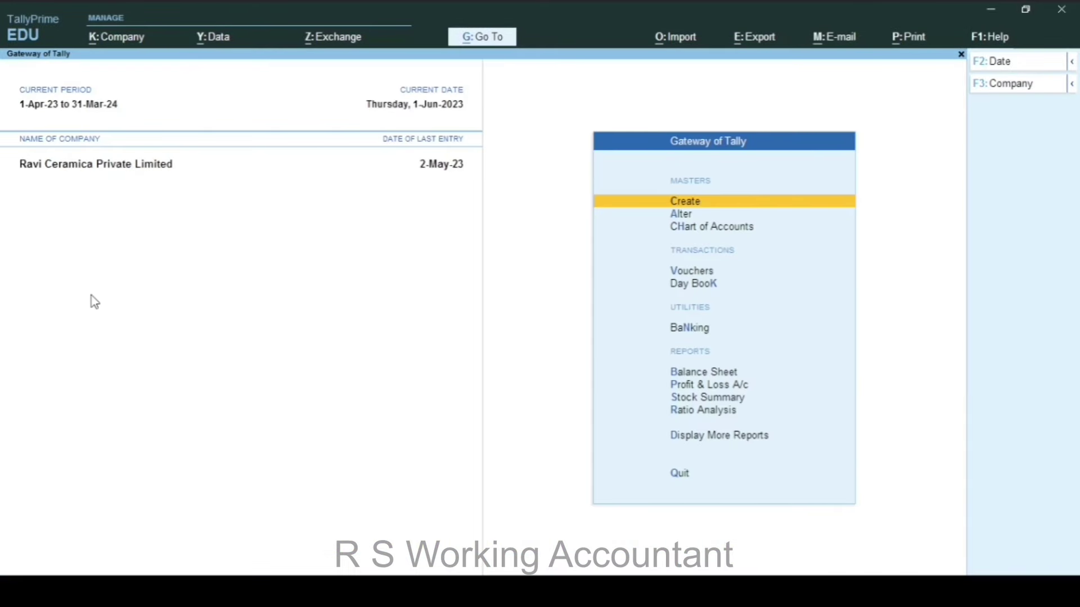
Step: Open the Optional Vouchers register from the exception reports
key(Down)
key(Down)
key(Down)
key(Down)
key(Down)
key(Down)
key(Down)
key(Down)
key(Down)
key(Down)
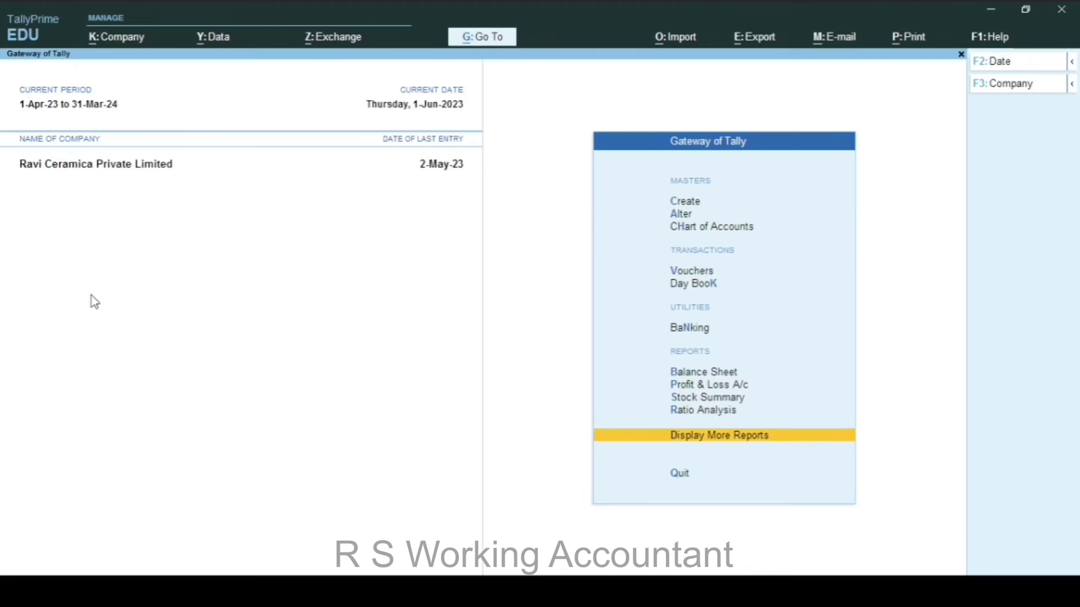
key(Return)
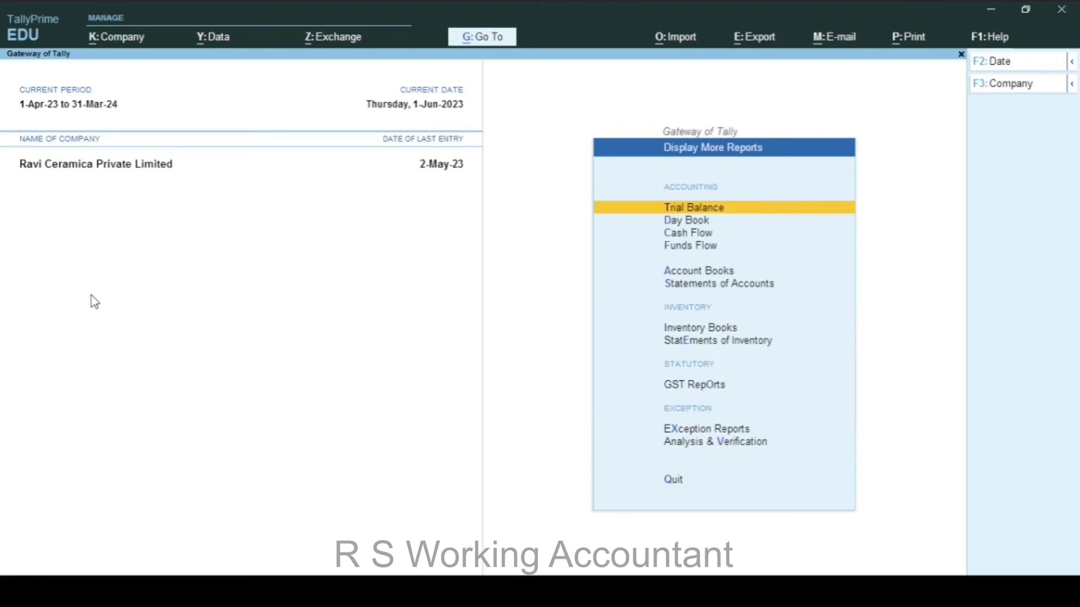
key(Down)
key(Down)
key(Down)
key(Down)
key(Down)
key(Down)
key(Down)
key(Down)
key(Down)
key(Down)
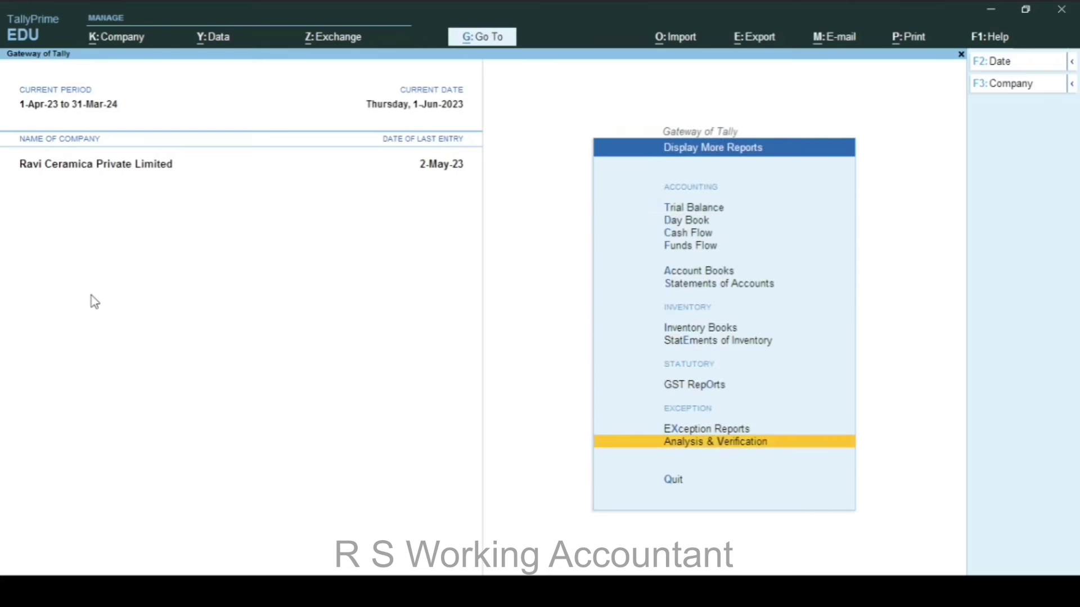
key(Up)
key(Return)
key(Down)
key(Down)
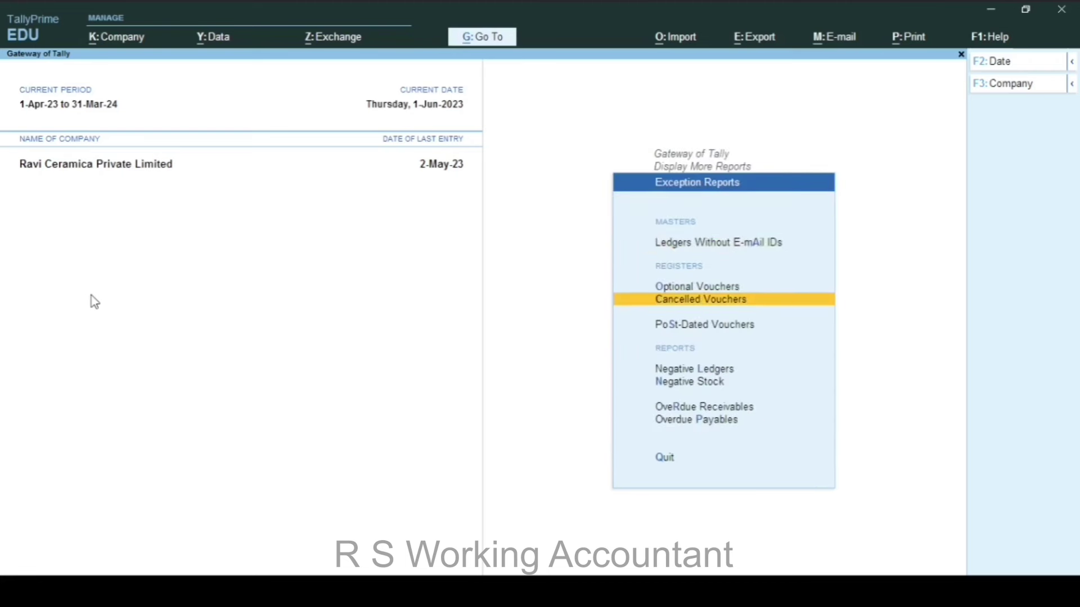
key(Up)
key(Return)
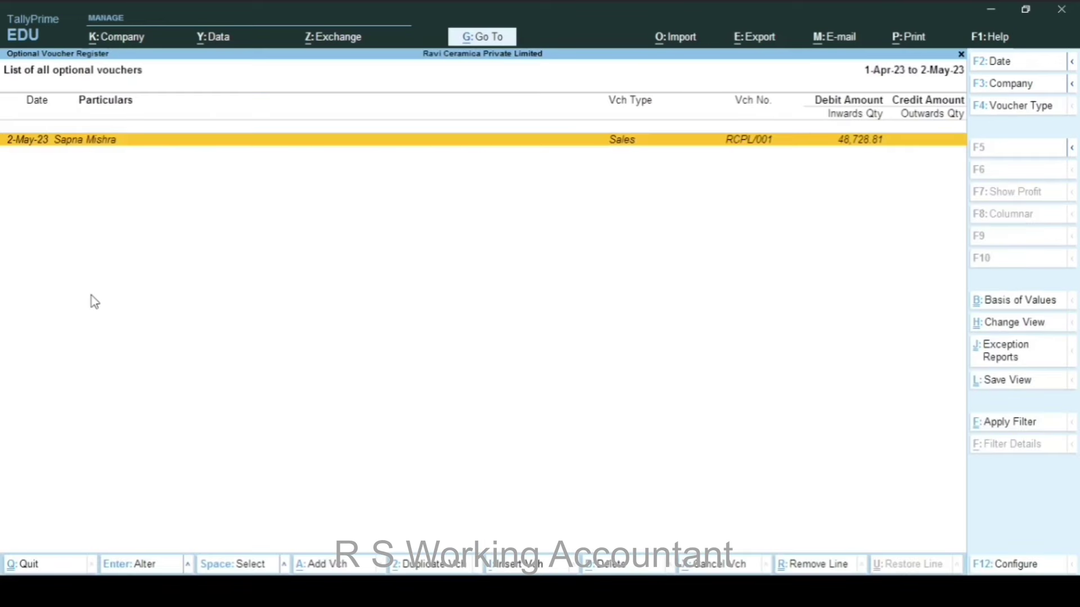
Step: Set the register period from 1-4-2023 to 31-3-2024
key(alt+F2)
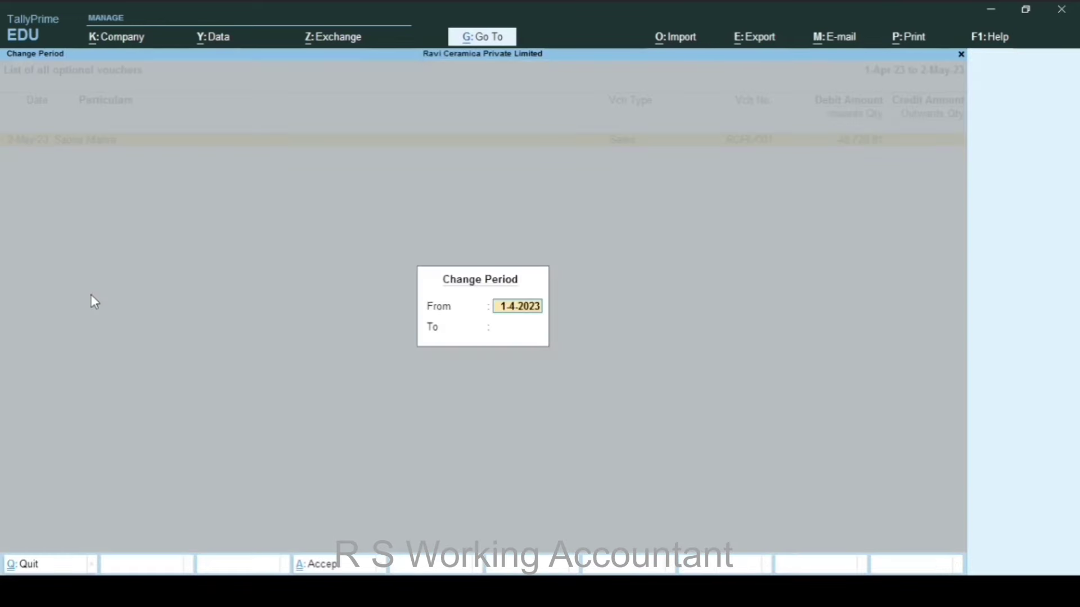
key(Return)
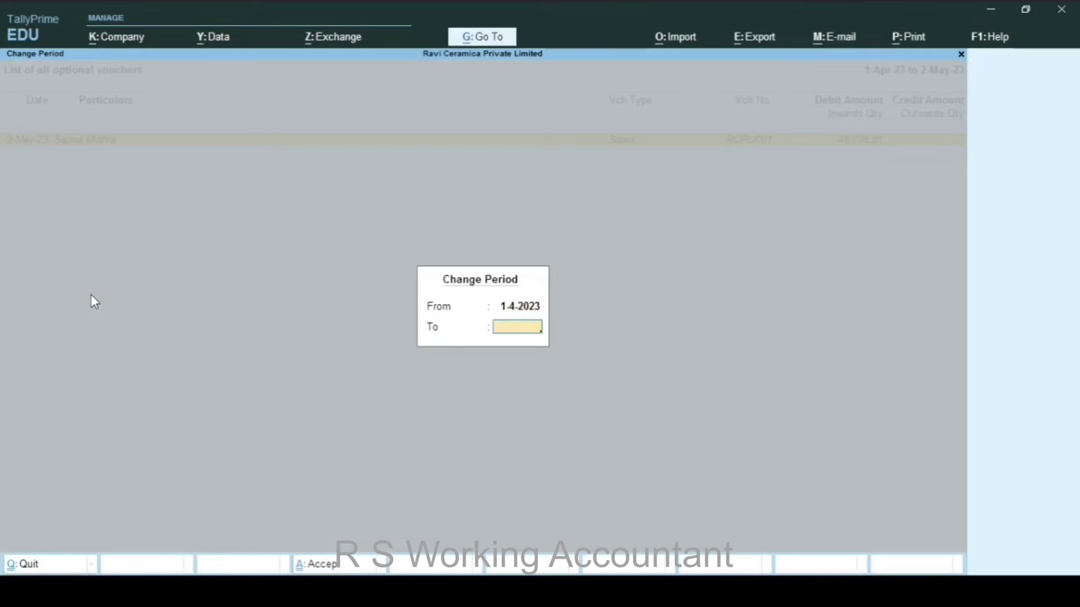
text(31/3/2024)
key(Return)
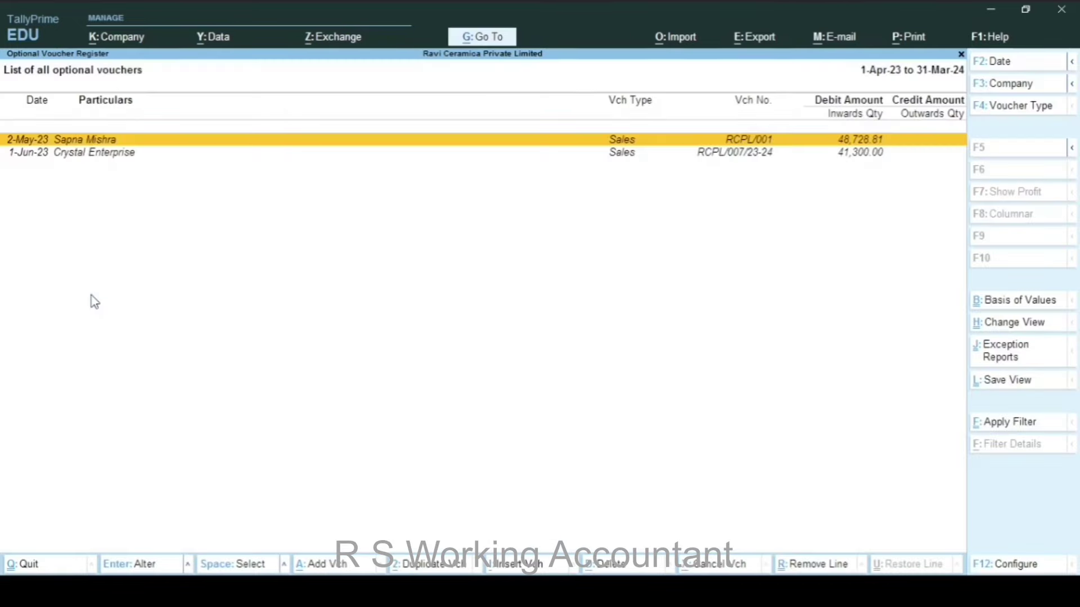
Step: Open Crystal Enterprise's optional sales voucher dated 1-Jun-23 for alteration
key(Down)
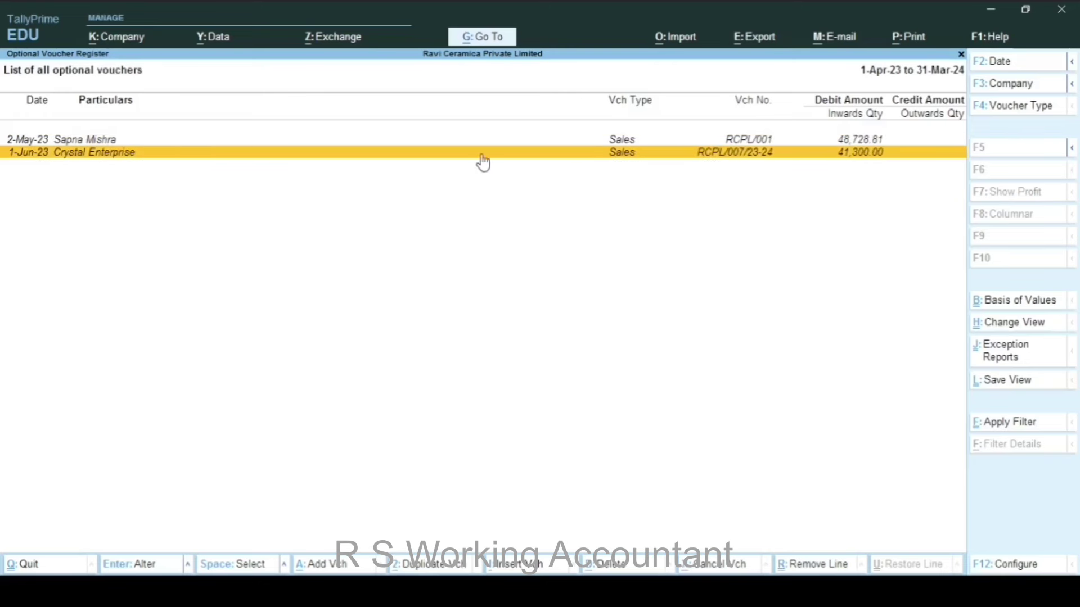
double_click(575, 156)
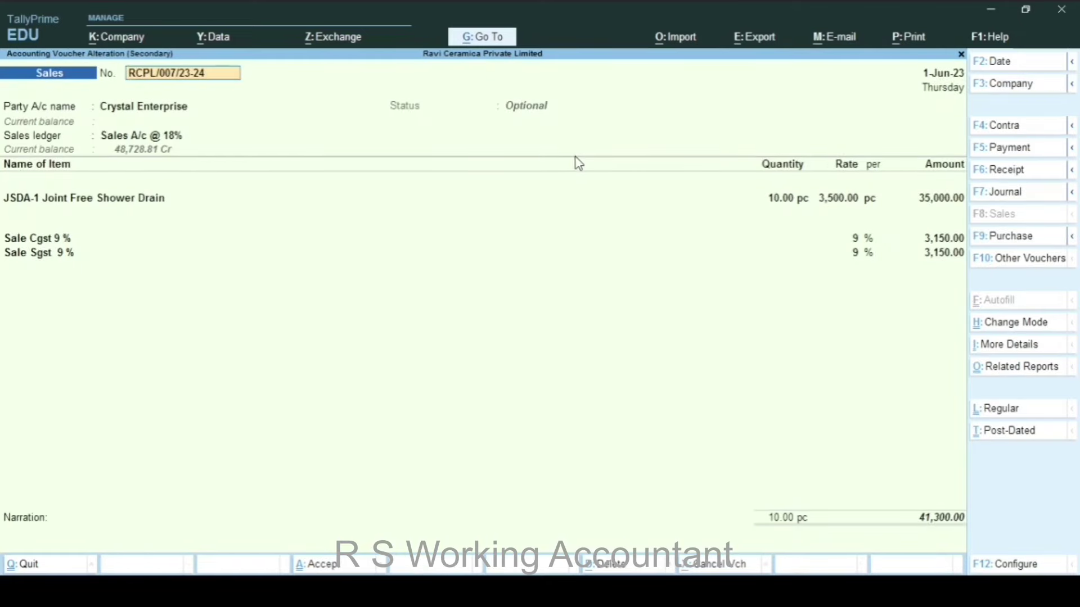